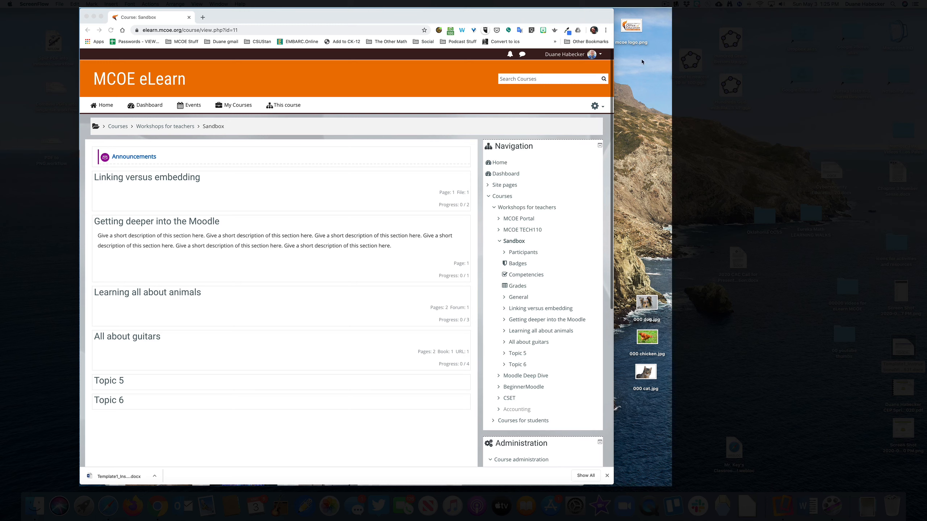
# - Turn on course editing and start adding a Choice activity to the Learning all about animals section
pyautogui.click(595, 105)
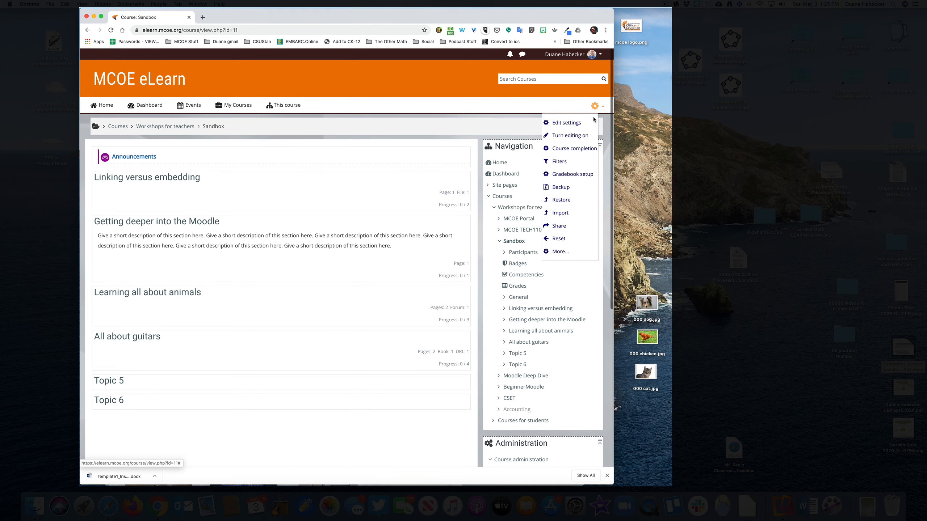
pyautogui.click(570, 136)
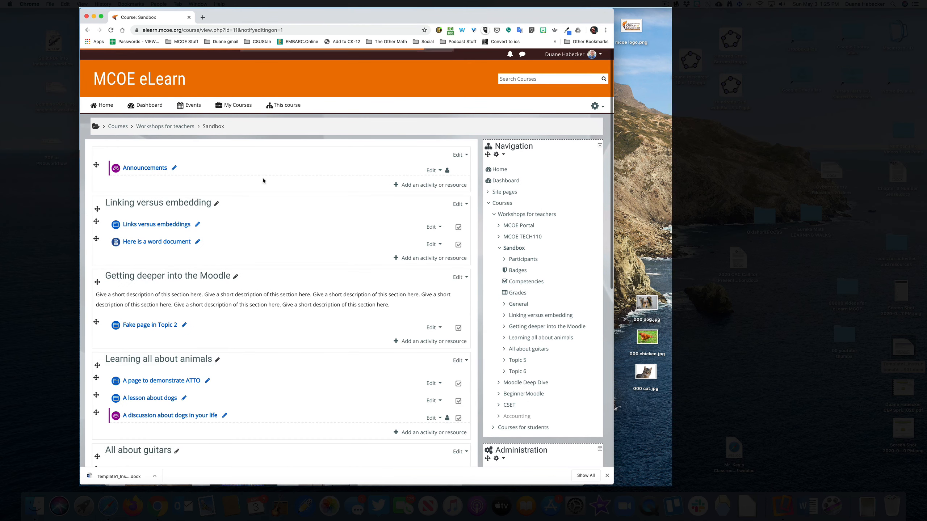
pyautogui.scroll(-5, 289, 284)
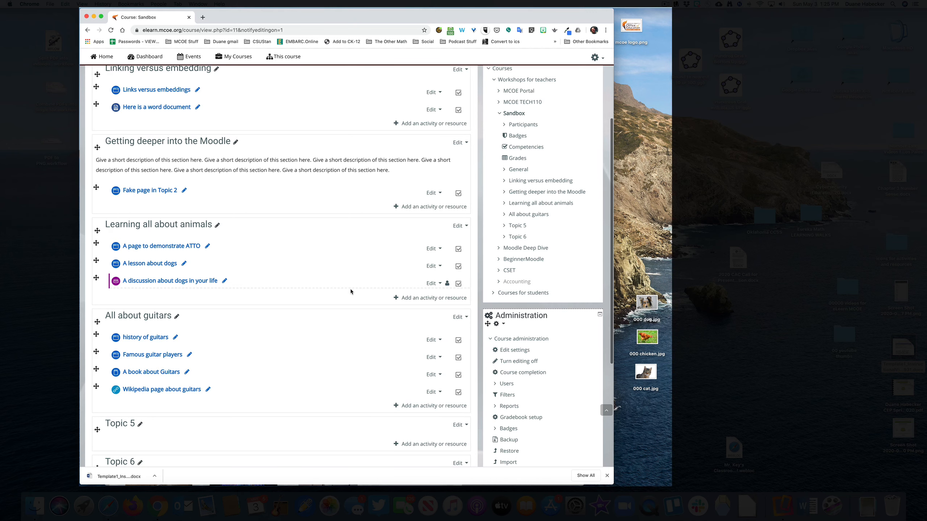
pyautogui.click(431, 300)
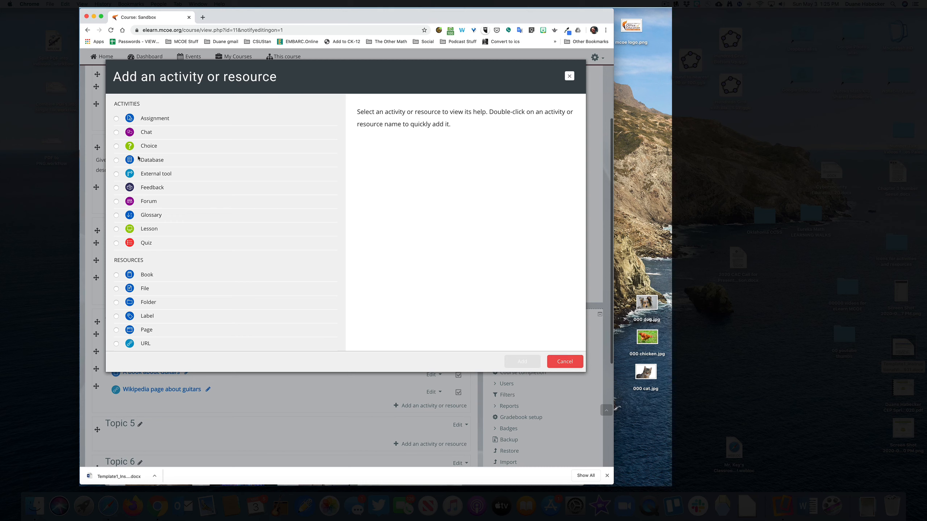
pyautogui.click(116, 146)
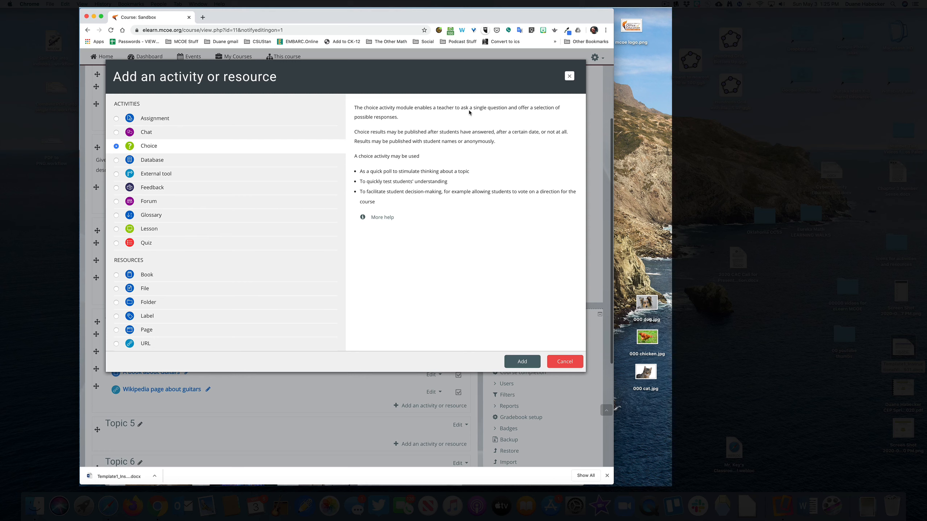
pyautogui.moveTo(469, 111)
pyautogui.mouseDown()
pyautogui.moveTo(508, 109)
pyautogui.moveTo(501, 133)
pyautogui.moveTo(483, 117)
pyautogui.mouseUp()
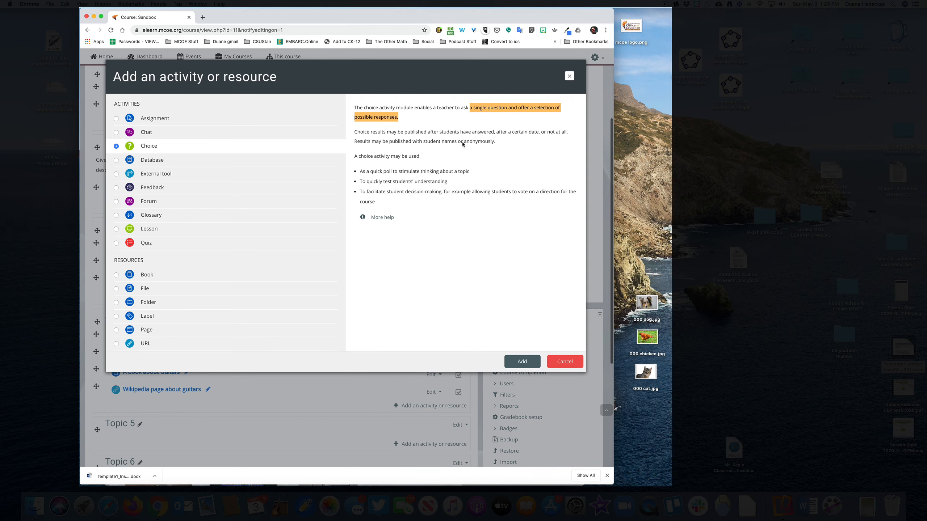
pyautogui.click(521, 362)
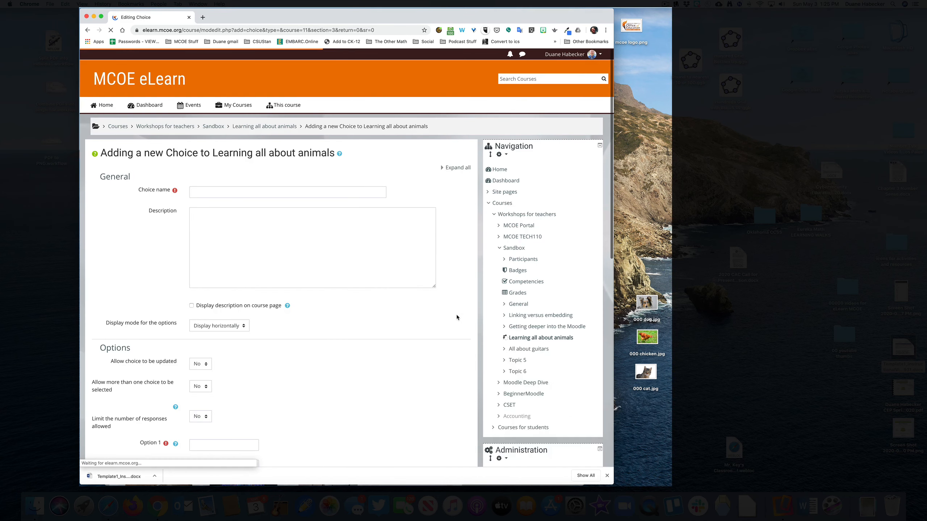
# - Name the choice "Which is your favorite pet to have?"
pyautogui.click(229, 193)
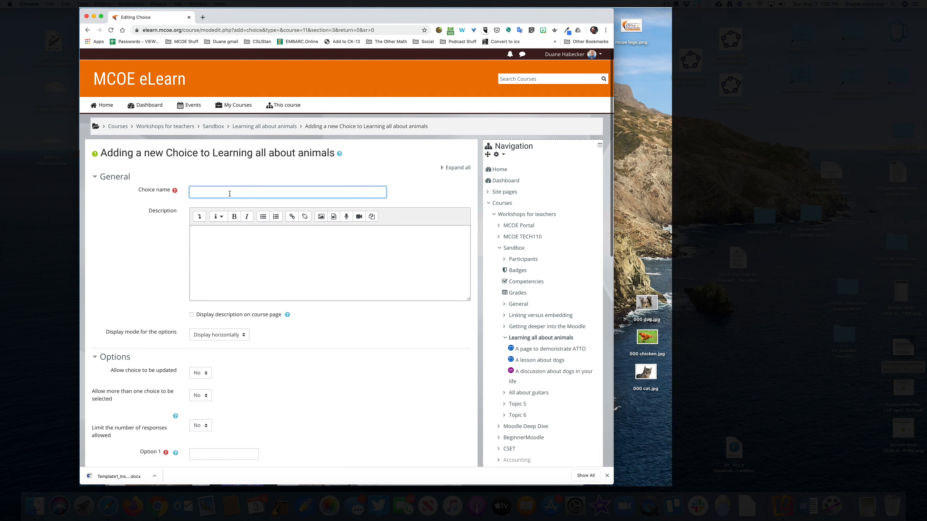
pyautogui.write('Which is your favorite pet to have?')
# - Copy the choice name into the description and start a new line below it
pyautogui.press('super+a')
pyautogui.press('super+c')
pyautogui.click(217, 250)
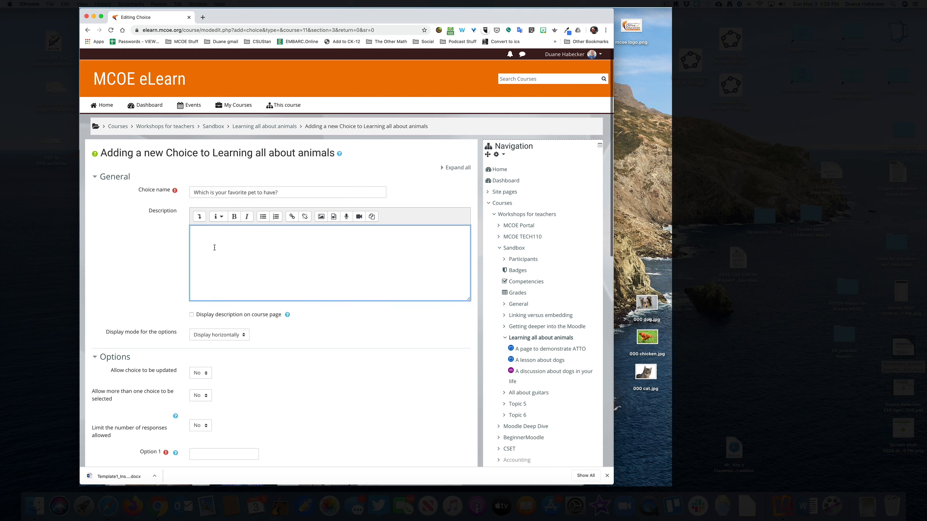
pyautogui.press('super+v')
pyautogui.press('Return')
# - Insert the images 000 dog.jpg, 000 chicken.jpg and 000 cat.jpg from the desktop below the description's question, in that order
pyautogui.moveTo(651, 309); pyautogui.dragTo(217, 254)
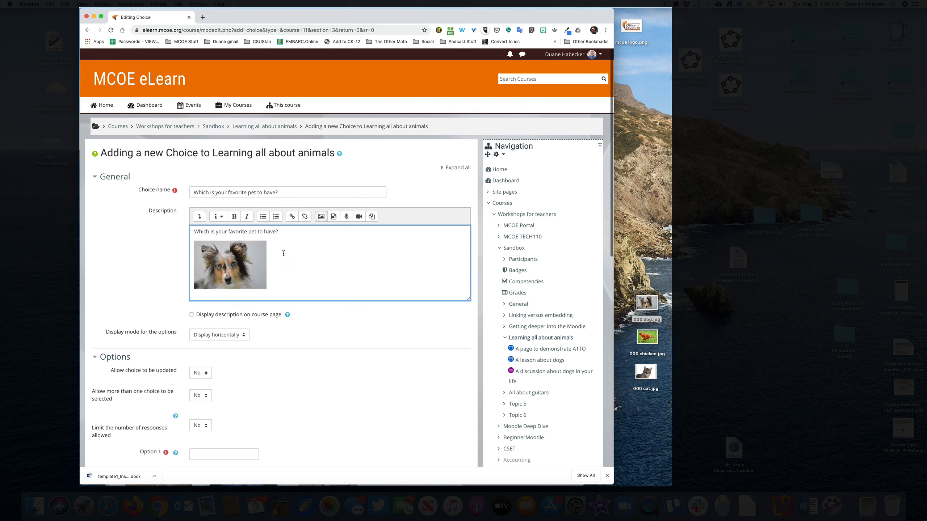
pyautogui.moveTo(647, 338); pyautogui.dragTo(321, 260)
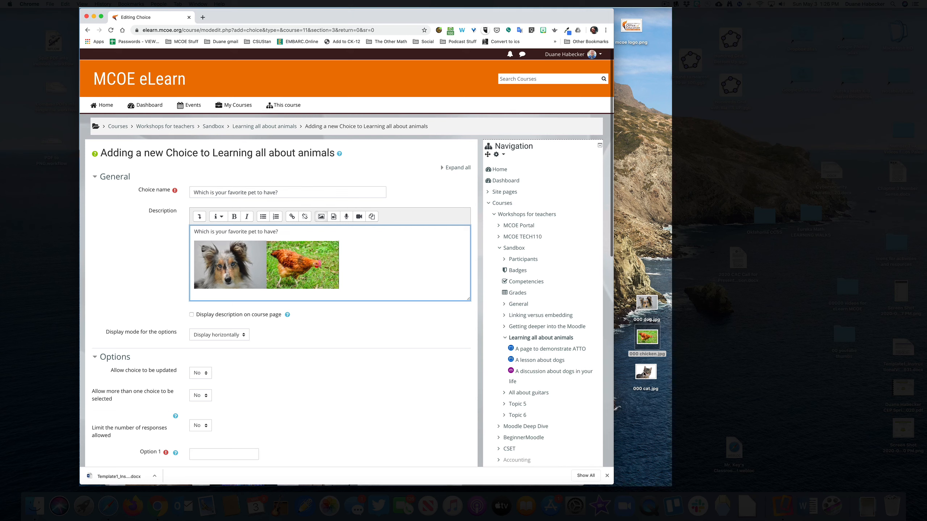
pyautogui.moveTo(644, 374); pyautogui.dragTo(378, 255)
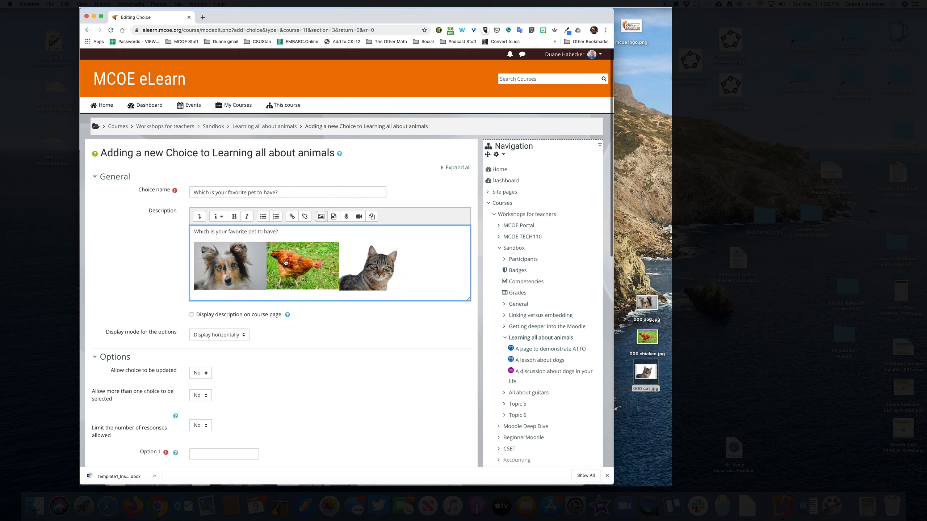
# - Give the dog image in the description the alternative text "dog" and save the image properties
pyautogui.click(221, 261)
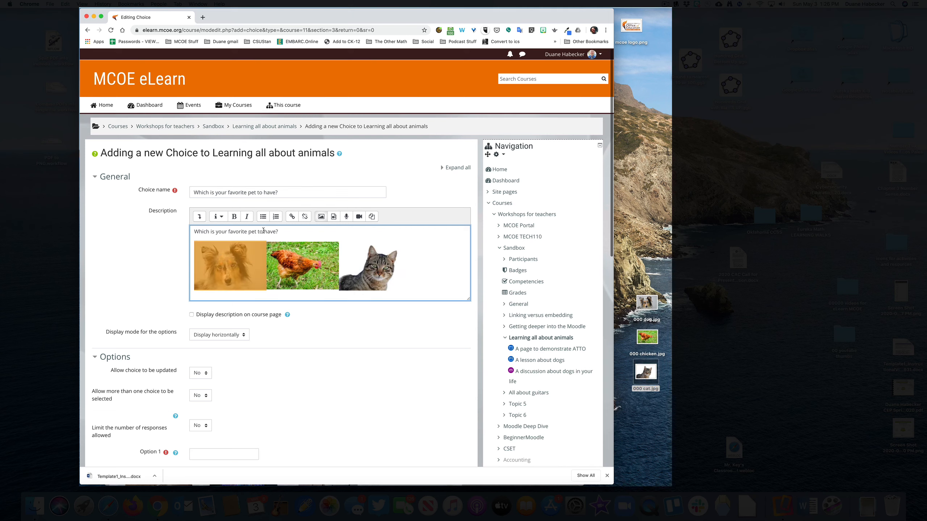
pyautogui.click(199, 216)
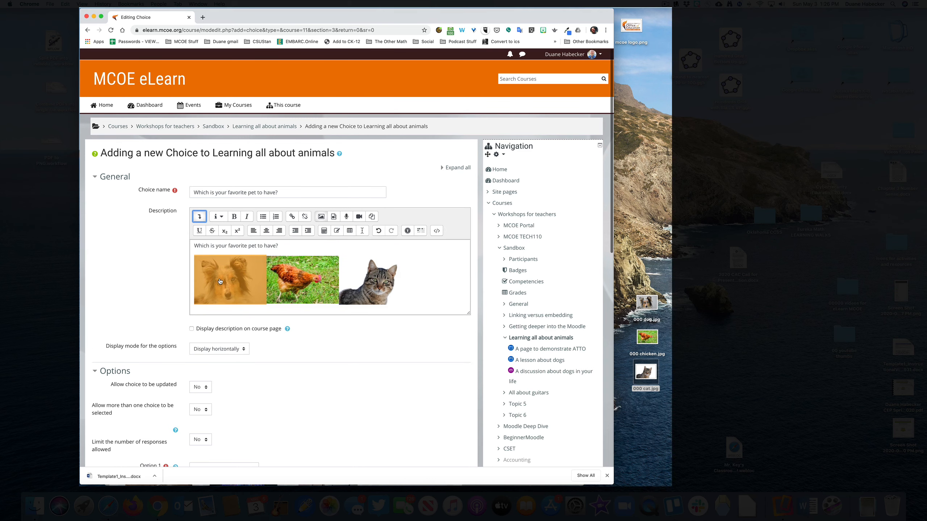
pyautogui.click(327, 218)
pyautogui.click(266, 229)
pyautogui.click(266, 230)
pyautogui.click(260, 229)
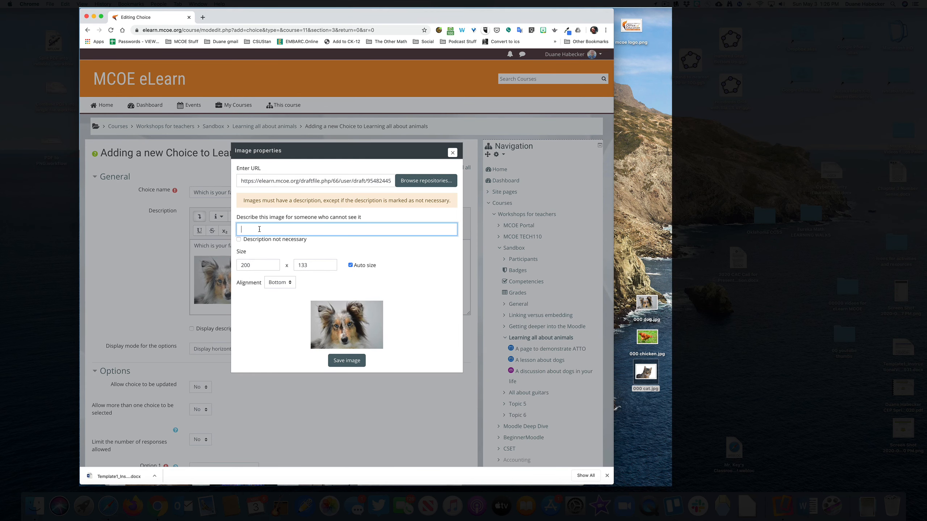
pyautogui.write('dog')
pyautogui.click(337, 360)
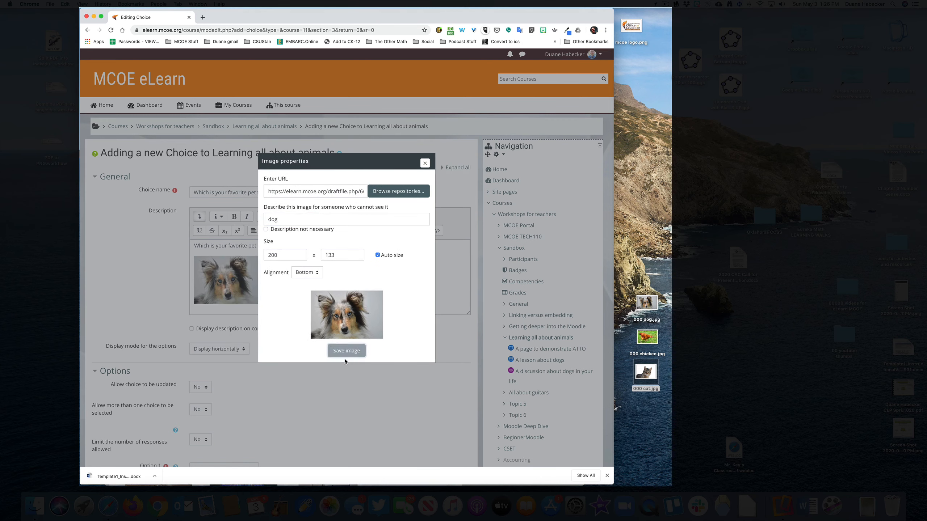
pyautogui.click(334, 347)
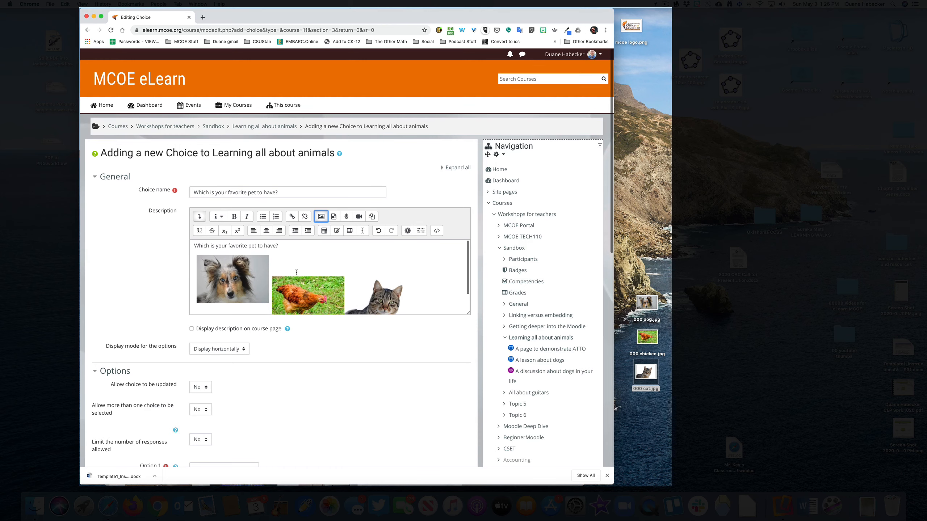
# - Give the chicken image an alternative text naming the animal and save the image properties
pyautogui.click(308, 294)
pyautogui.click(320, 217)
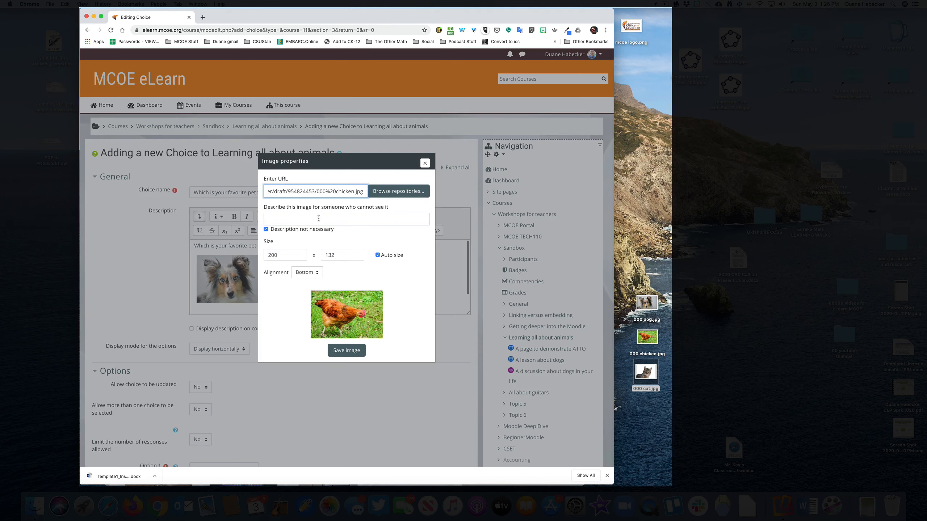
pyautogui.click(265, 227)
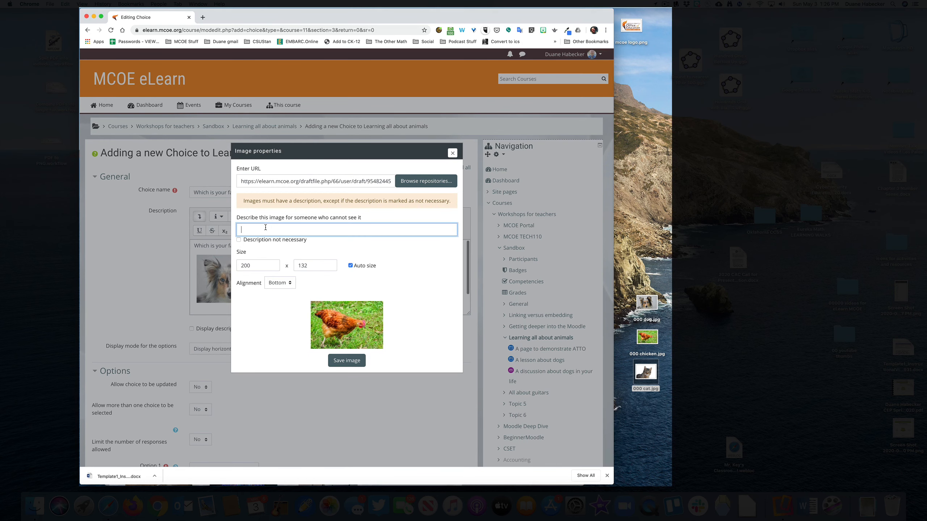
pyautogui.write('chick')
pyautogui.click(339, 351)
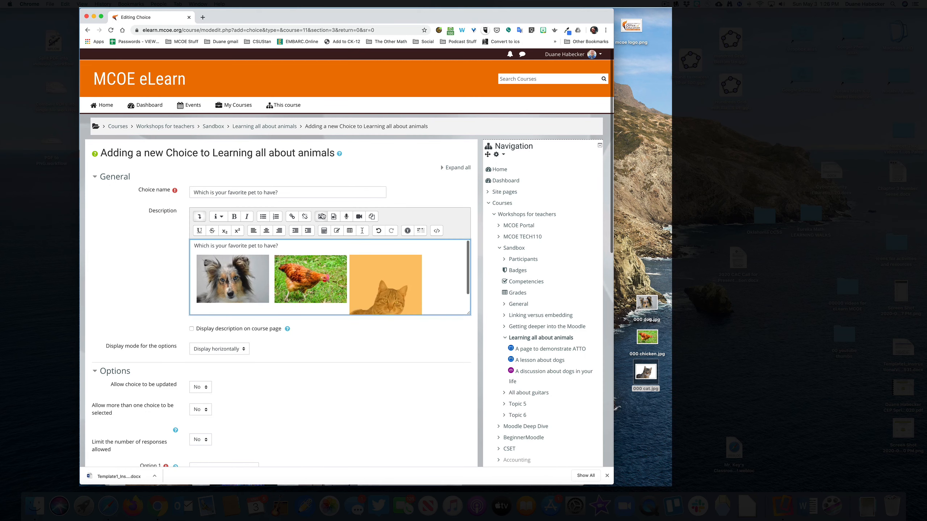
# - Give the cat image the alternative text "cat" and save the image properties
pyautogui.click(322, 216)
pyautogui.click(265, 227)
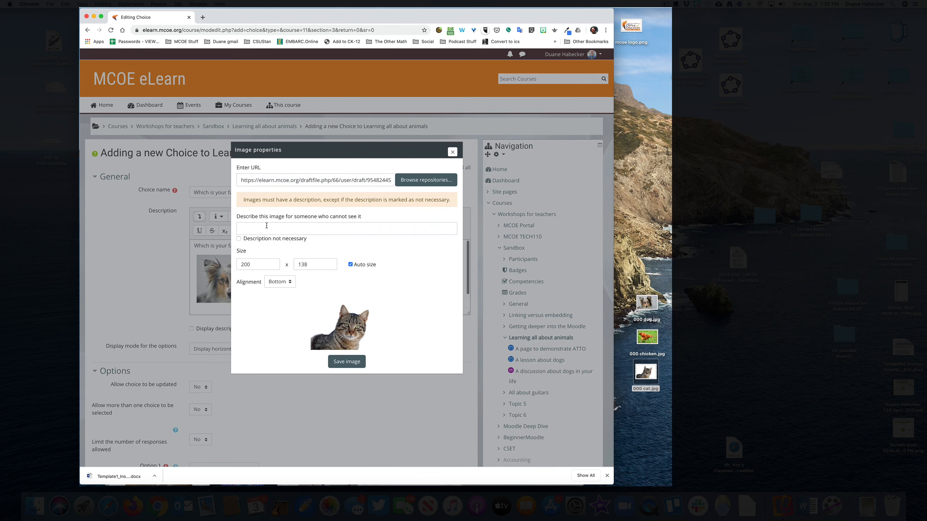
pyautogui.click(266, 225)
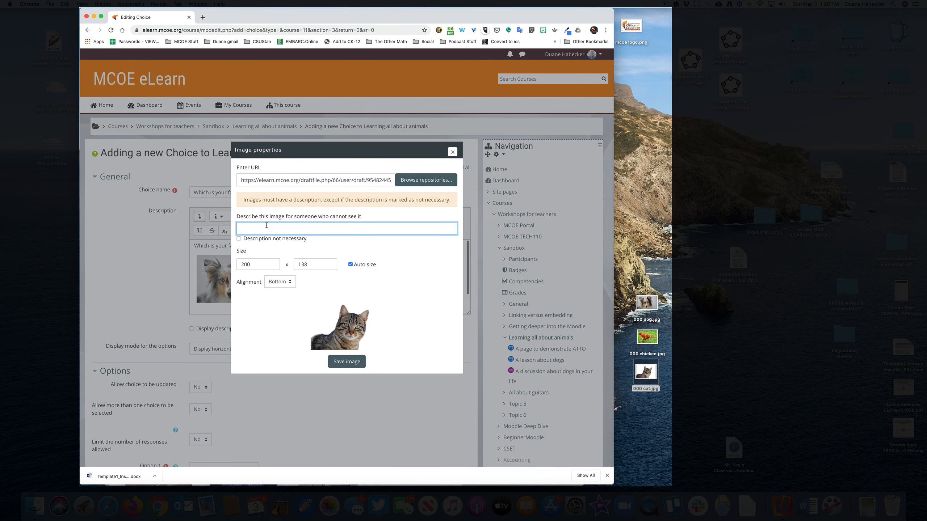
pyautogui.write('cat')
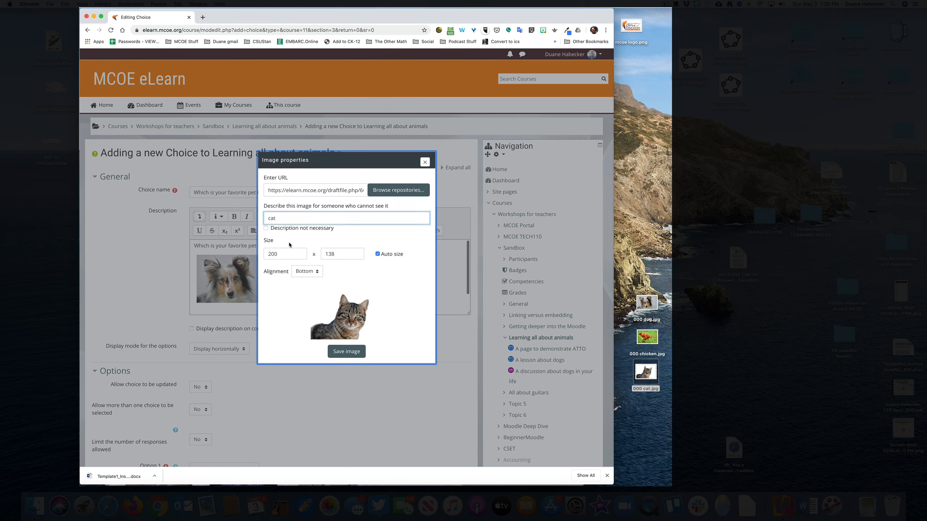
pyautogui.click(339, 361)
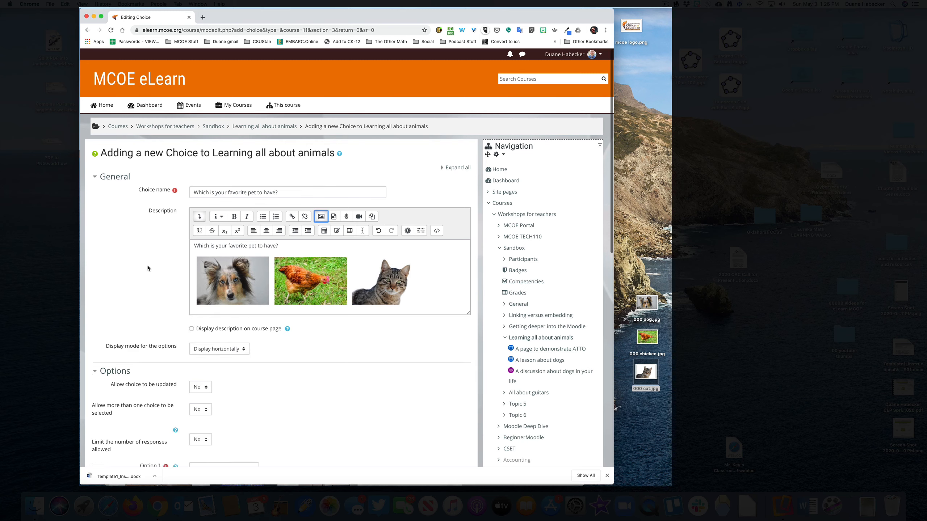
# - Check the available settings for the option display mode, choice updating and selecting more than one choice
pyautogui.scroll(-5, 151, 268)
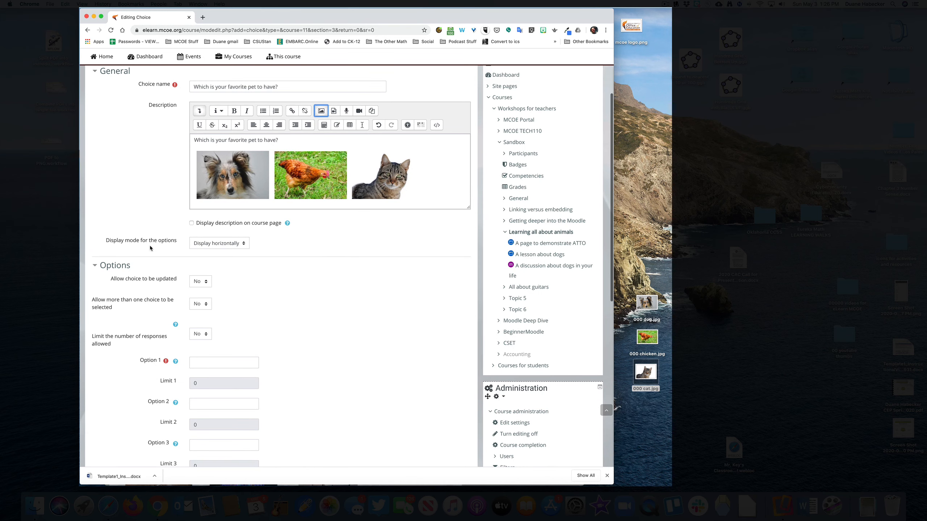
pyautogui.click(243, 244)
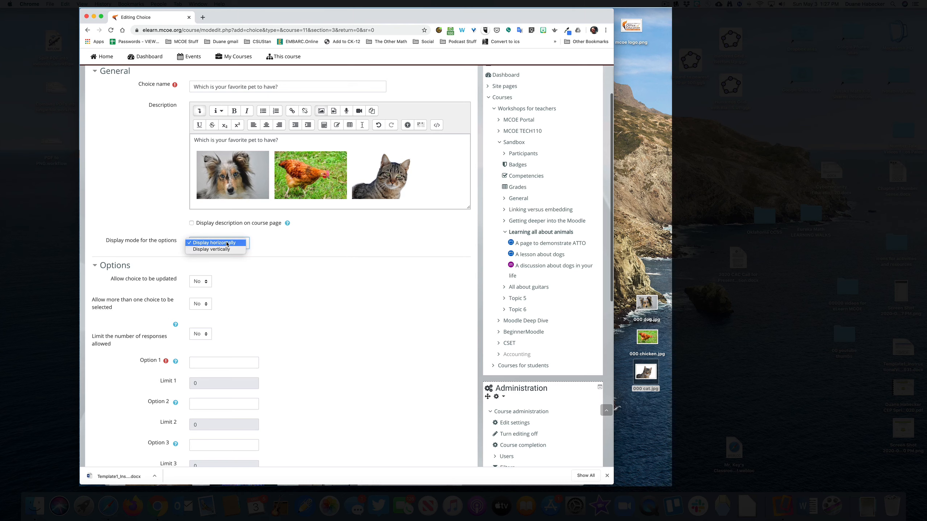
pyautogui.click(230, 243)
pyautogui.scroll(-3, 238, 252)
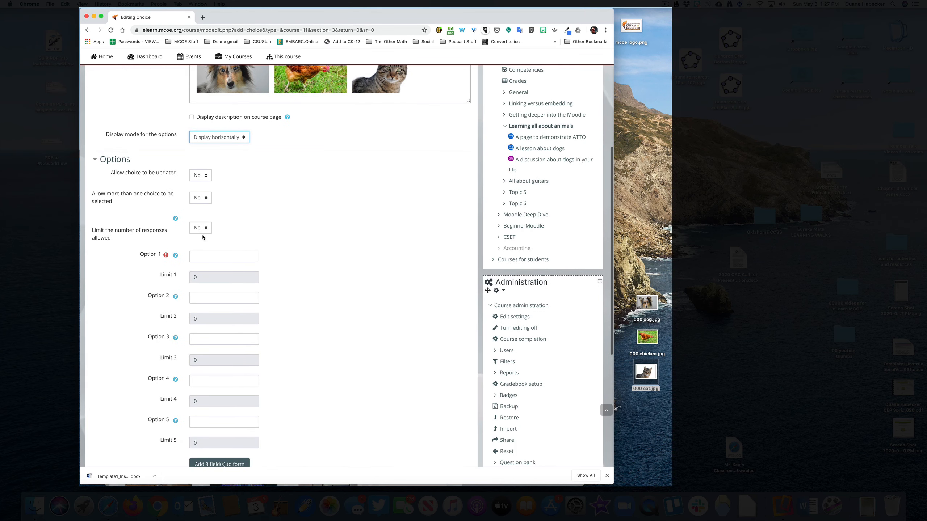
pyautogui.click(205, 178)
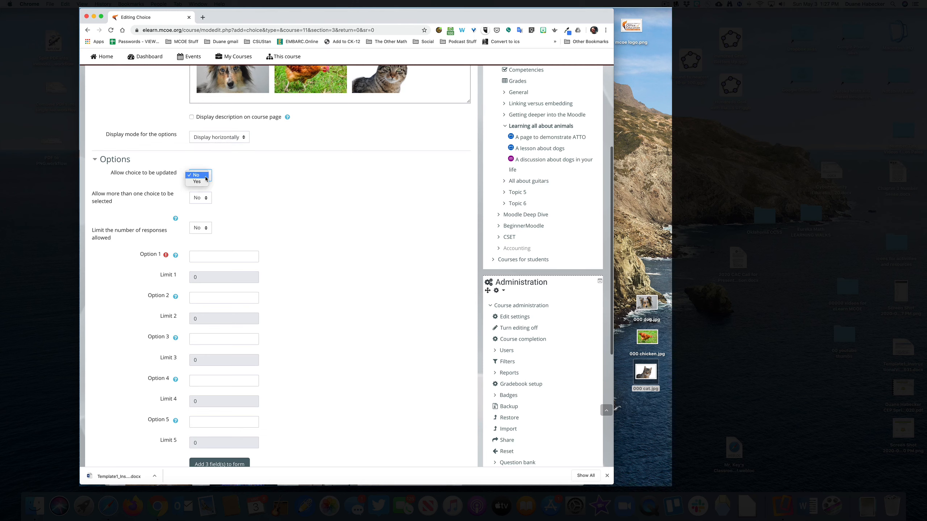
pyautogui.click(206, 177)
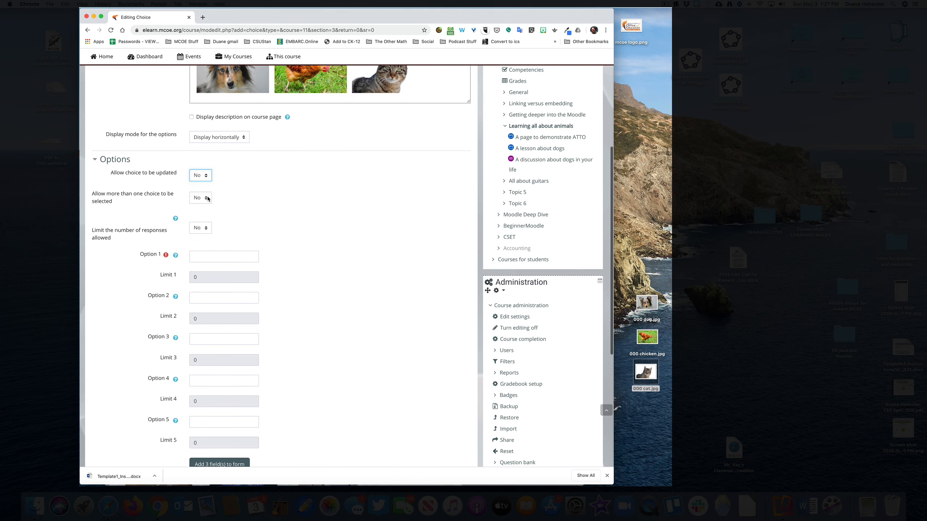
pyautogui.click(208, 199)
pyautogui.click(207, 198)
# - Enter the answers dog, chicken and cat as Options 1, 2 and 3
pyautogui.scroll(-3, 233, 203)
pyautogui.click(211, 201)
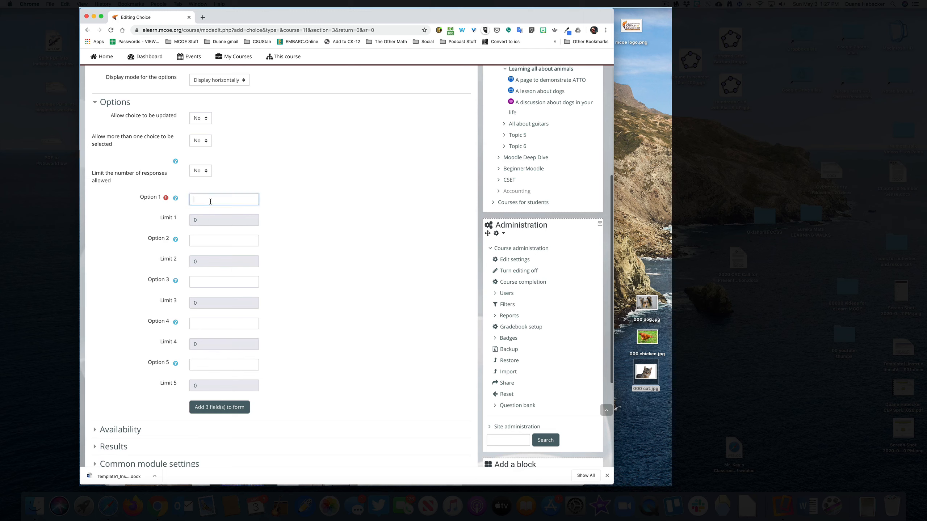
pyautogui.write('dog')
pyautogui.click(206, 241)
pyautogui.write('chicken')
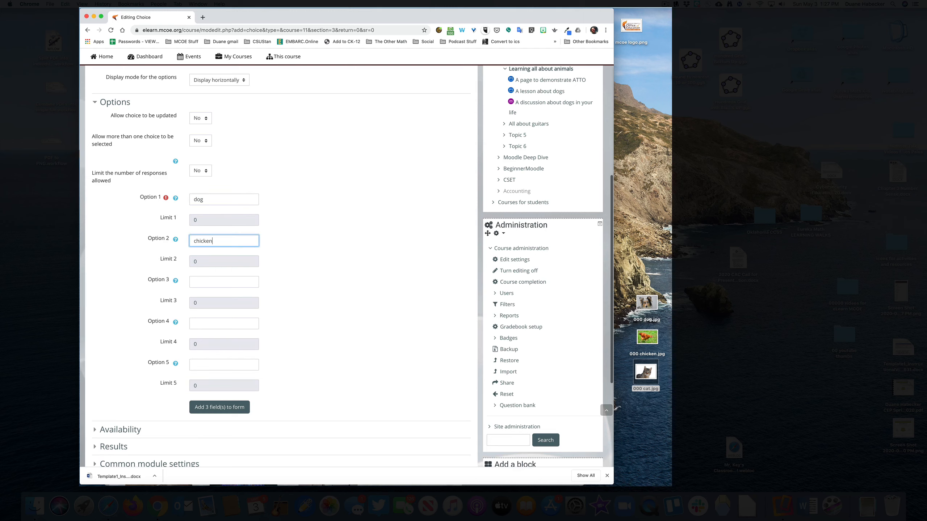
pyautogui.click(204, 281)
pyautogui.write('cat')
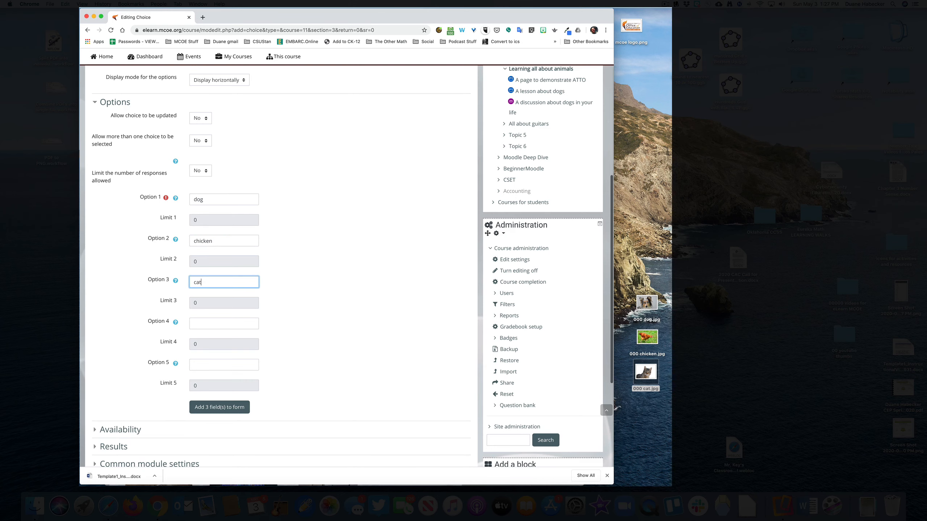
pyautogui.click(286, 274)
# - Examine the response date and preview settings under Availability, and collapse the section again
pyautogui.scroll(-5, 286, 272)
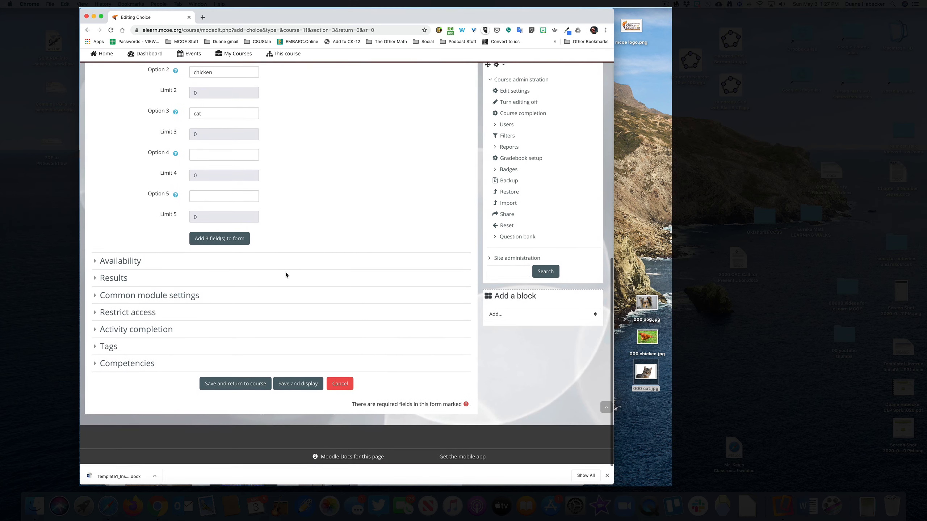
pyautogui.click(98, 263)
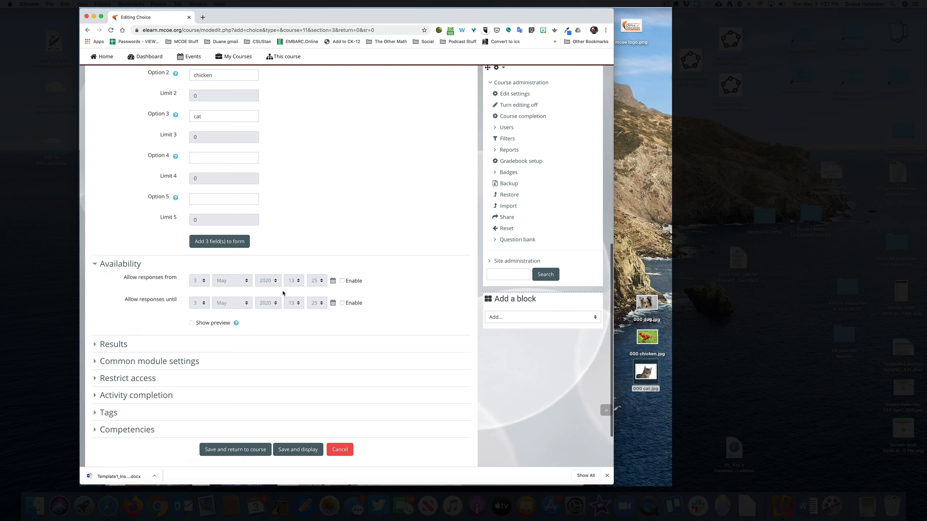
pyautogui.press('Return')
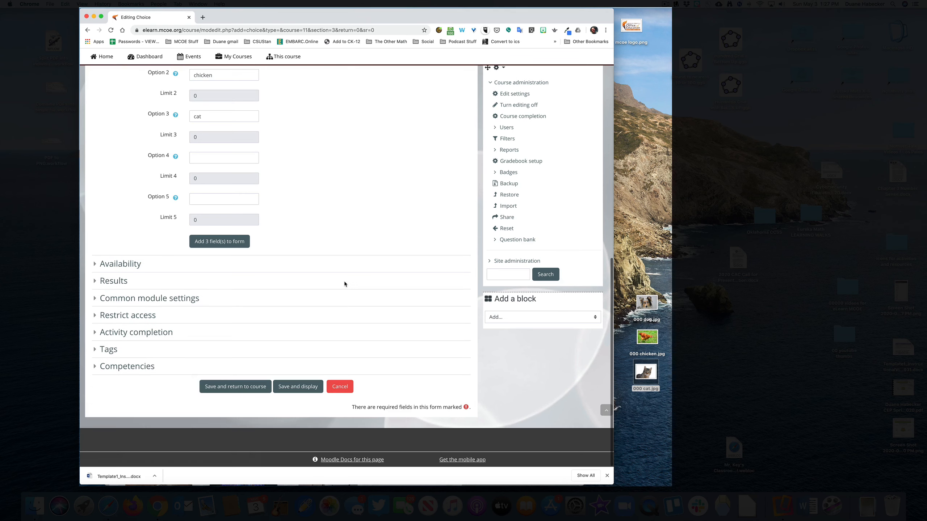
# - In the Results settings, publish results with "Show results to students after they answer" and keep them anonymous, without student names
pyautogui.click(98, 267)
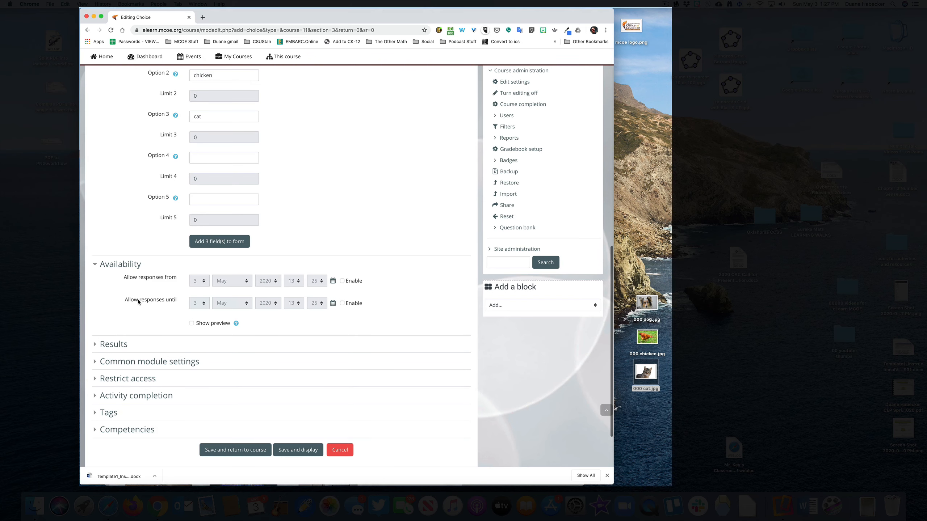
pyautogui.scroll(-3, 183, 303)
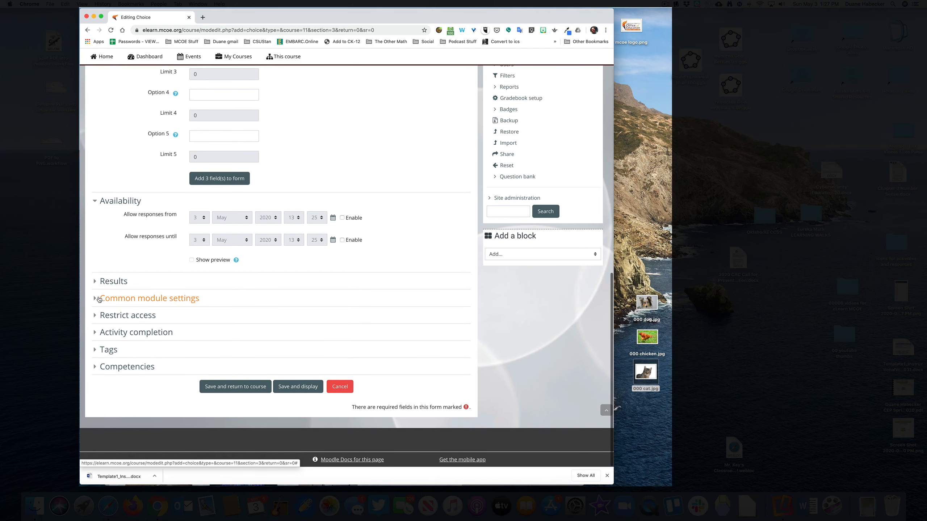
pyautogui.click(96, 281)
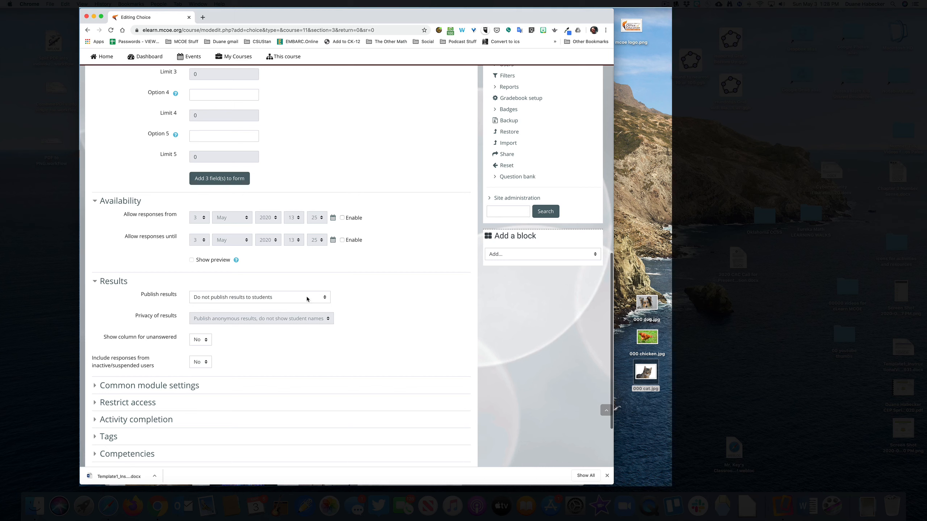
pyautogui.click(323, 298)
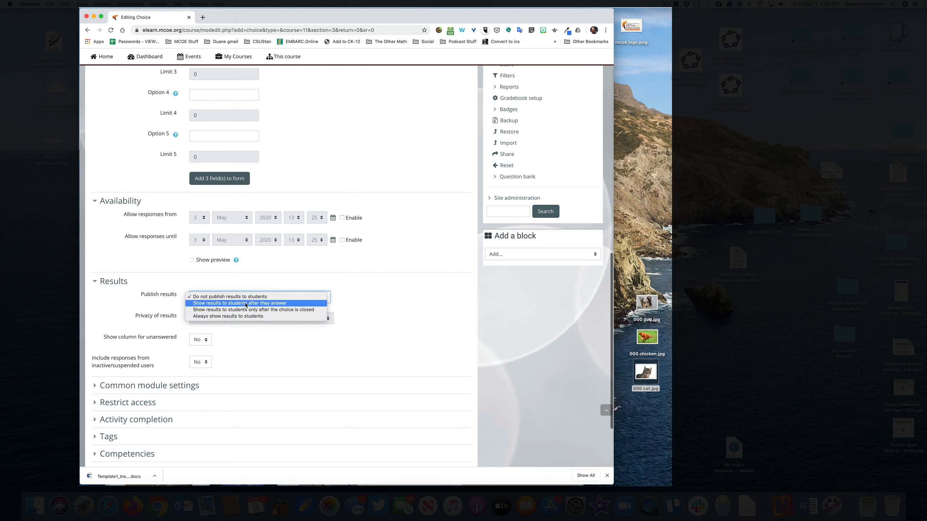
pyautogui.click(277, 303)
pyautogui.click(235, 319)
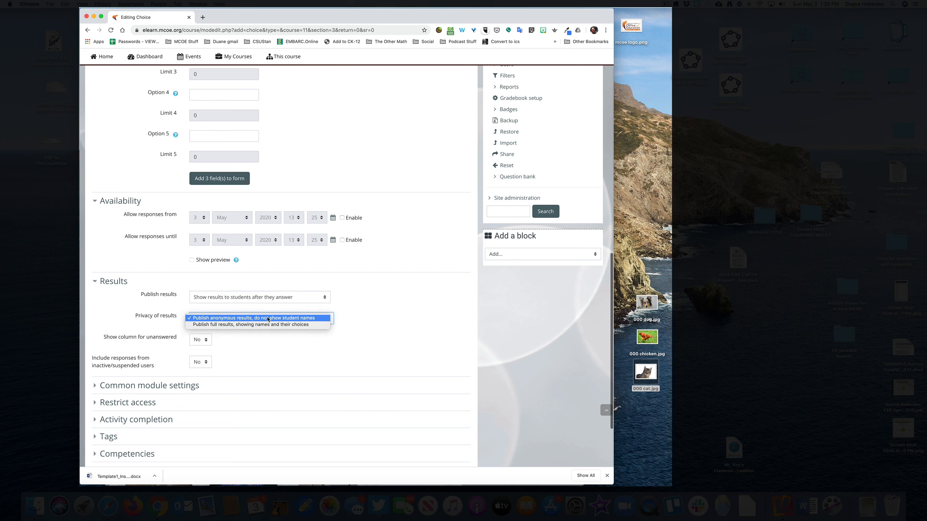
pyautogui.click(287, 319)
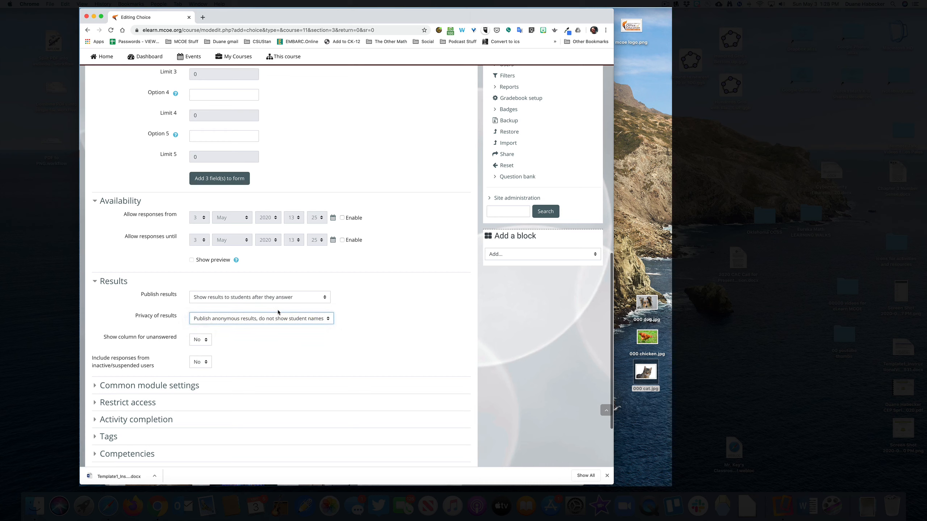
pyautogui.click(284, 297)
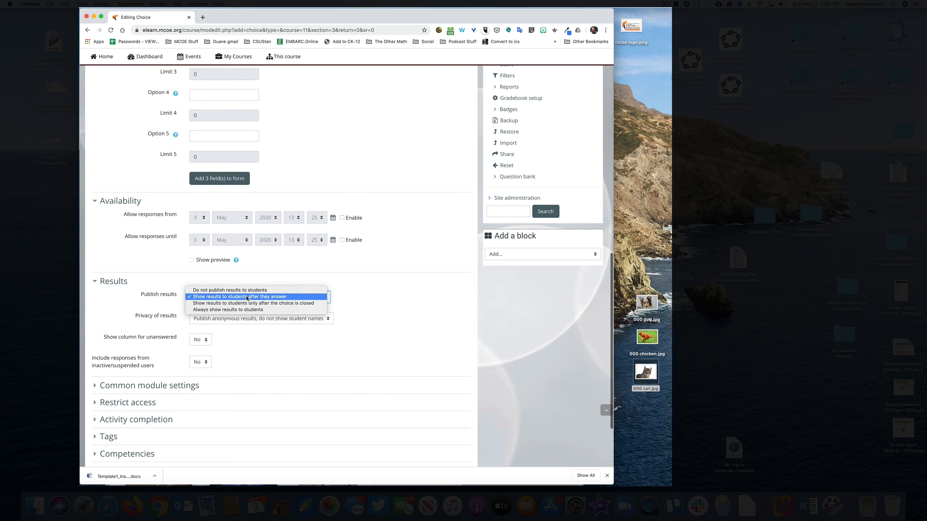
pyautogui.click(216, 296)
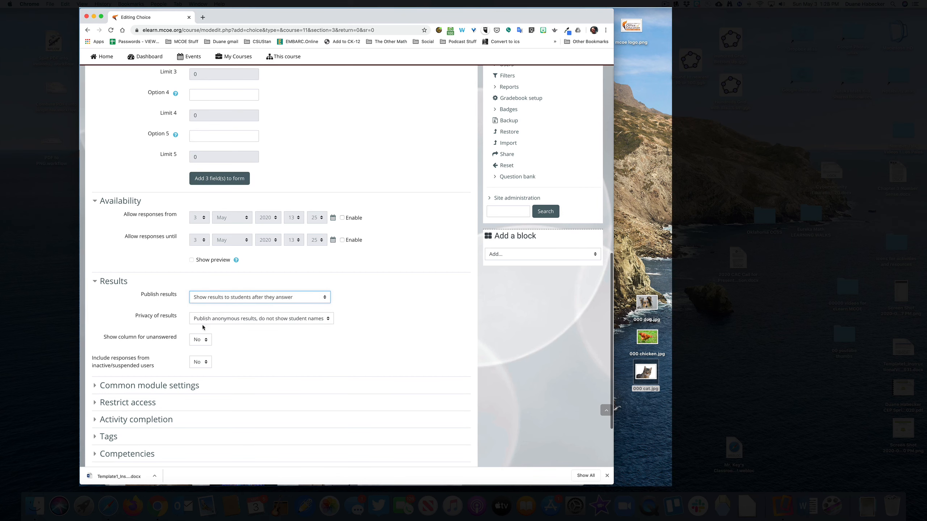
# - Save the activity, return to the course, and open "Which is your favorite pet to have?" in Learning all about animals
pyautogui.scroll(-5, 259, 318)
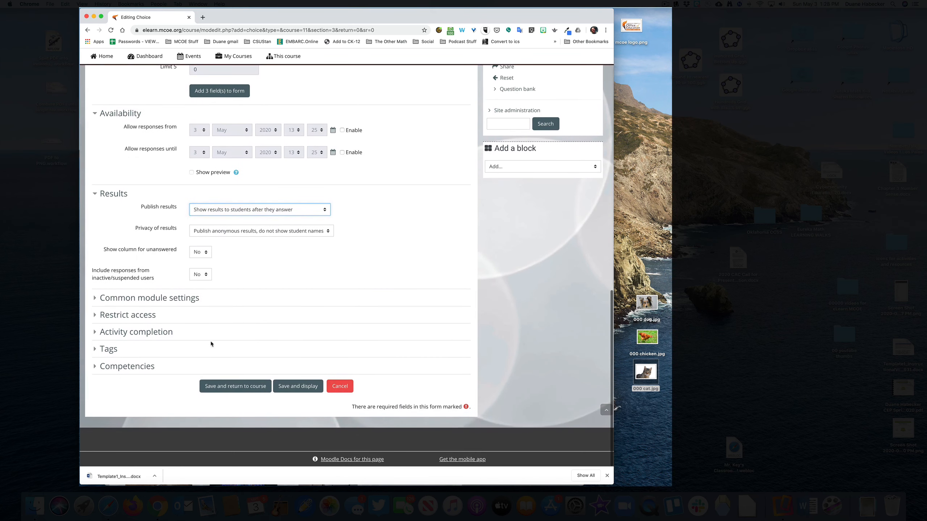
pyautogui.click(234, 388)
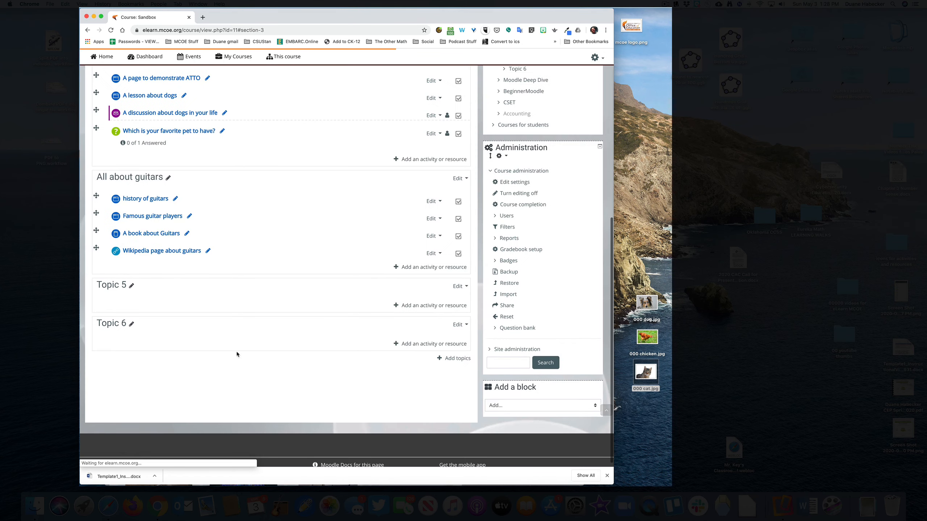
pyautogui.scroll(5, 241, 251)
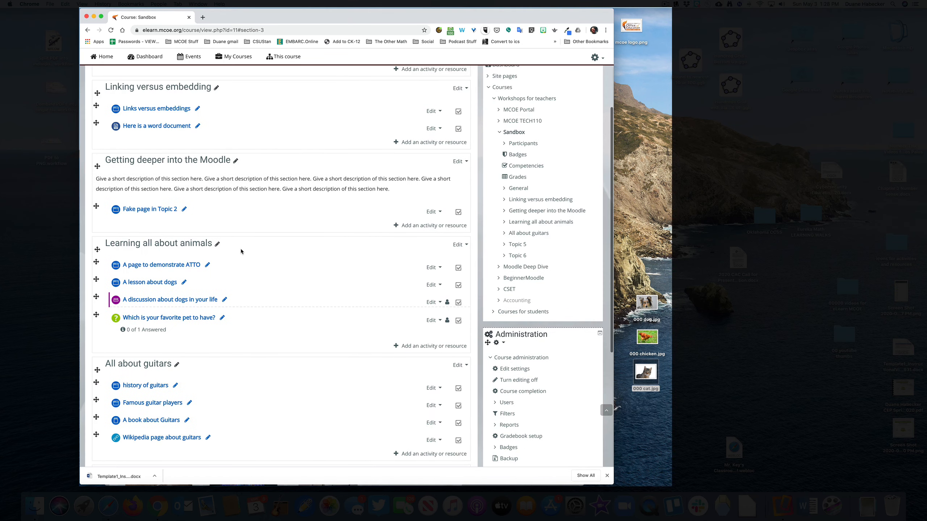
pyautogui.scroll(-1, 241, 248)
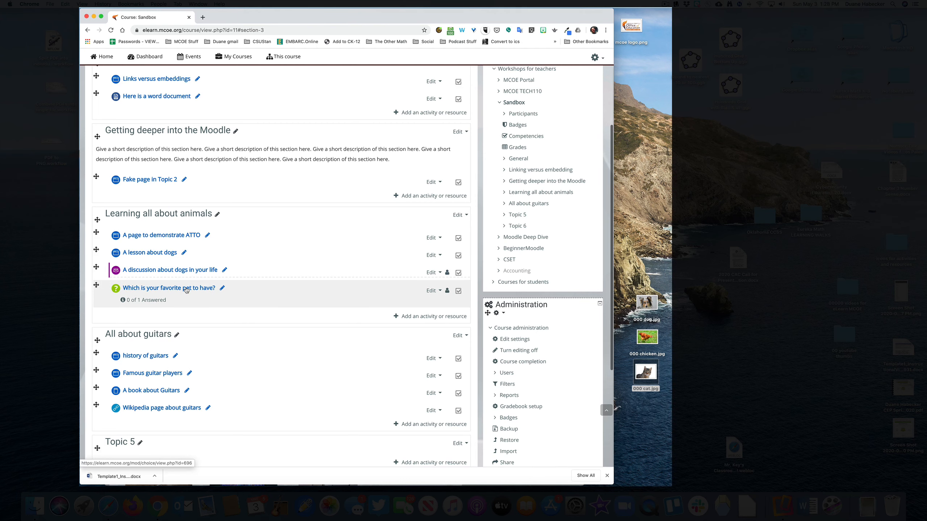
pyautogui.click(167, 289)
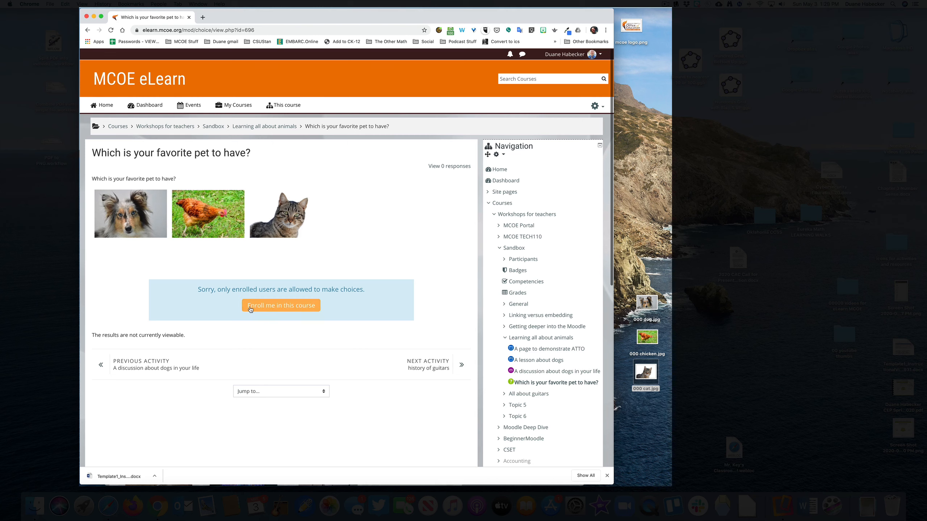
# - Switch to the student account in Safari and open the favorite pet choice in the Sandbox course's Learning all about animals section
pyautogui.press('super+Tab')
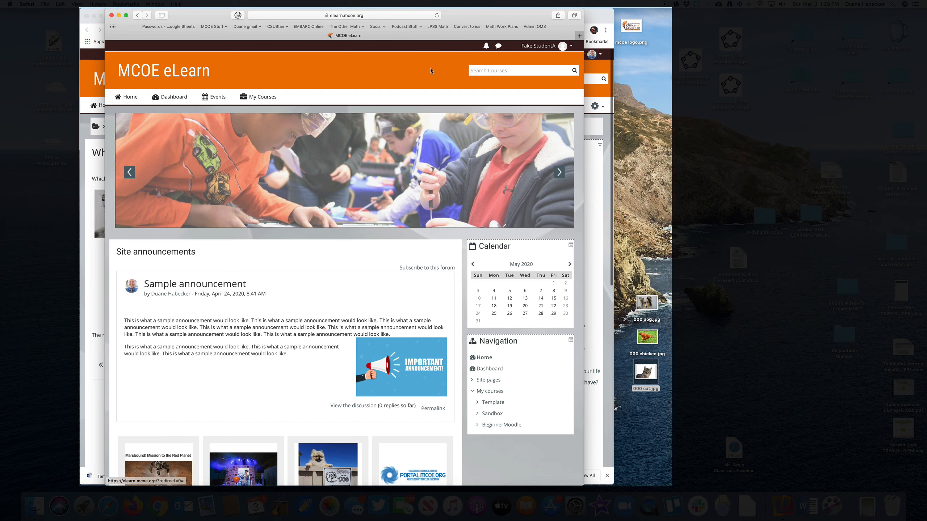
pyautogui.scroll(-10, 177, 266)
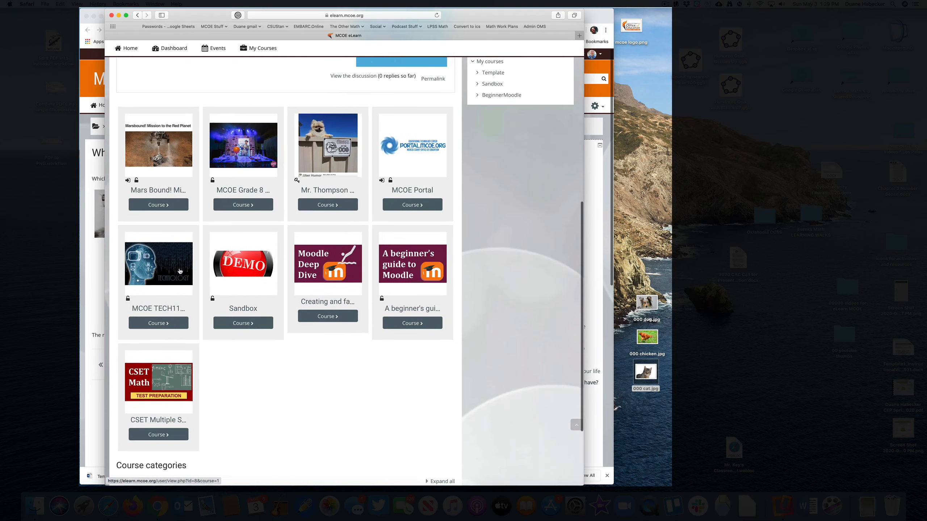
pyautogui.scroll(10, 225, 281)
pyautogui.click(170, 97)
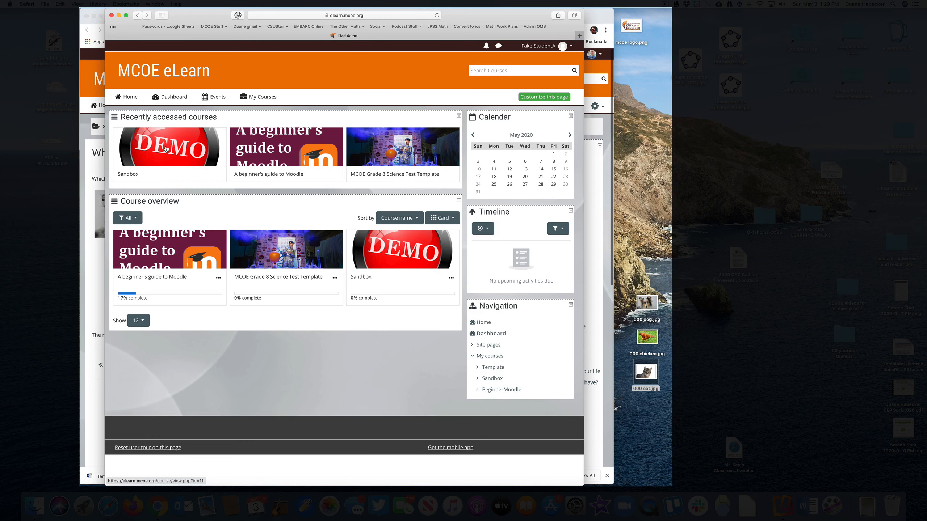
pyautogui.click(161, 158)
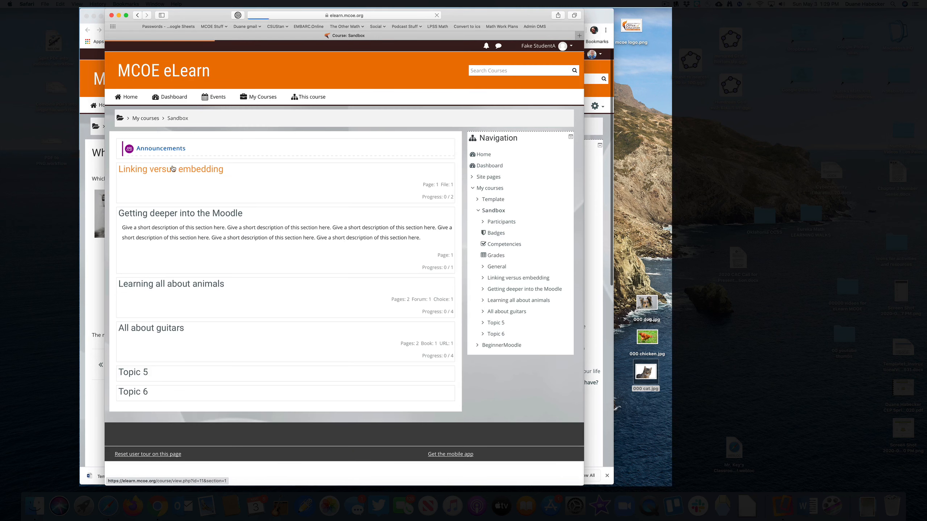
pyautogui.click(186, 285)
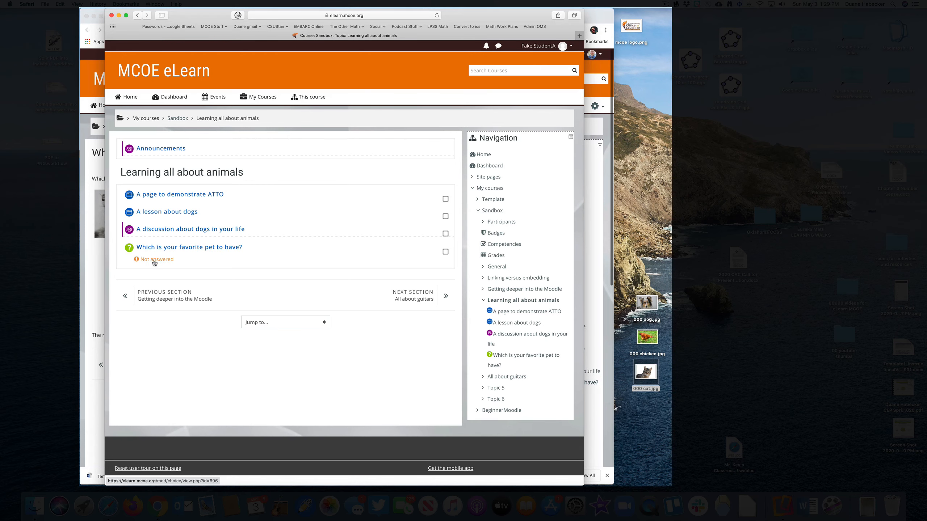
pyautogui.click(170, 249)
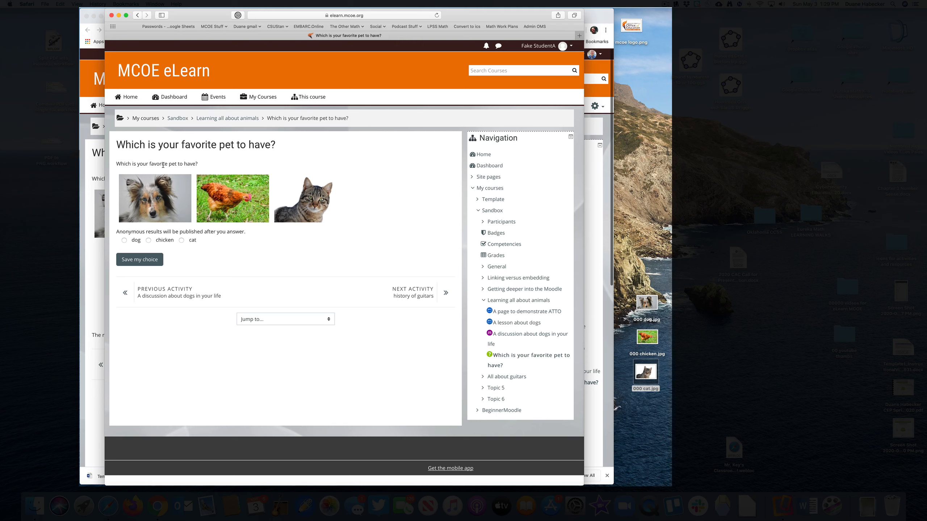
# - Answer the favorite pet question with chicken as the student, save the choice and view the results chart
pyautogui.moveTo(117, 231); pyautogui.dragTo(253, 230)
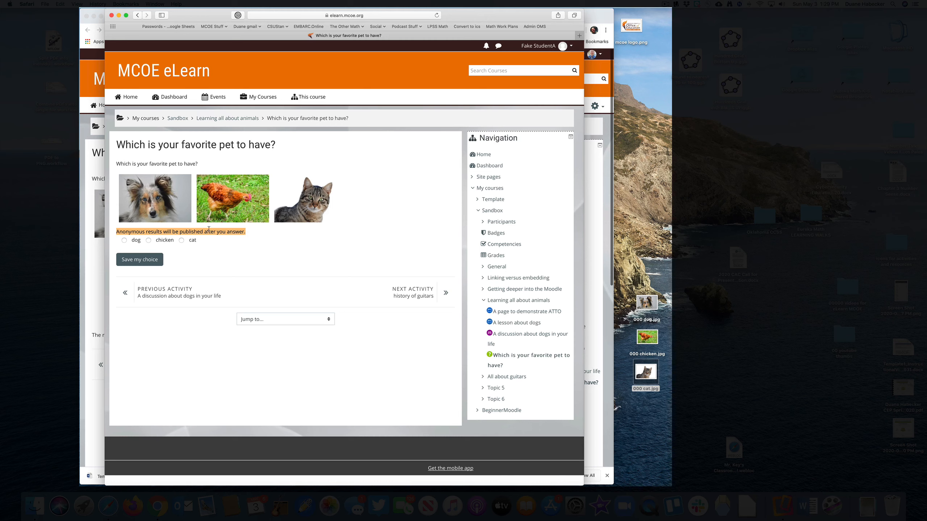
pyautogui.click(148, 240)
pyautogui.click(210, 233)
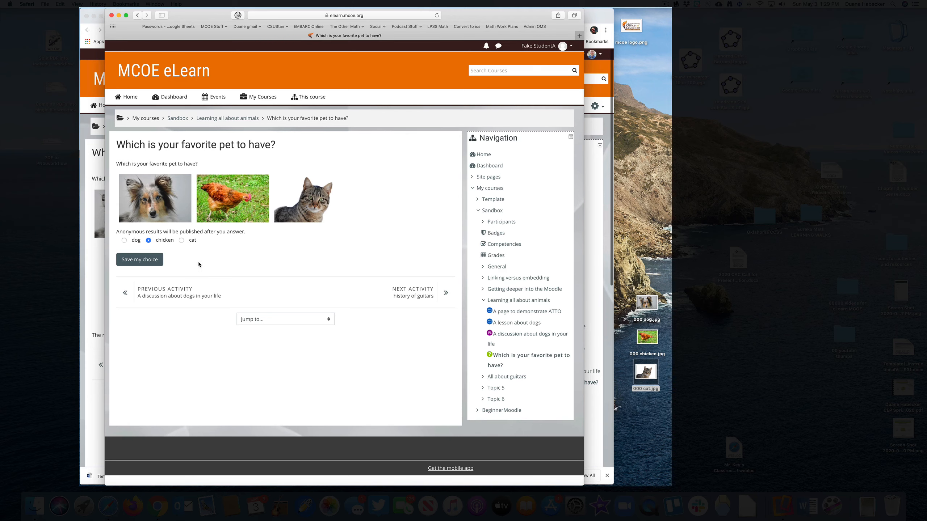
pyautogui.click(137, 260)
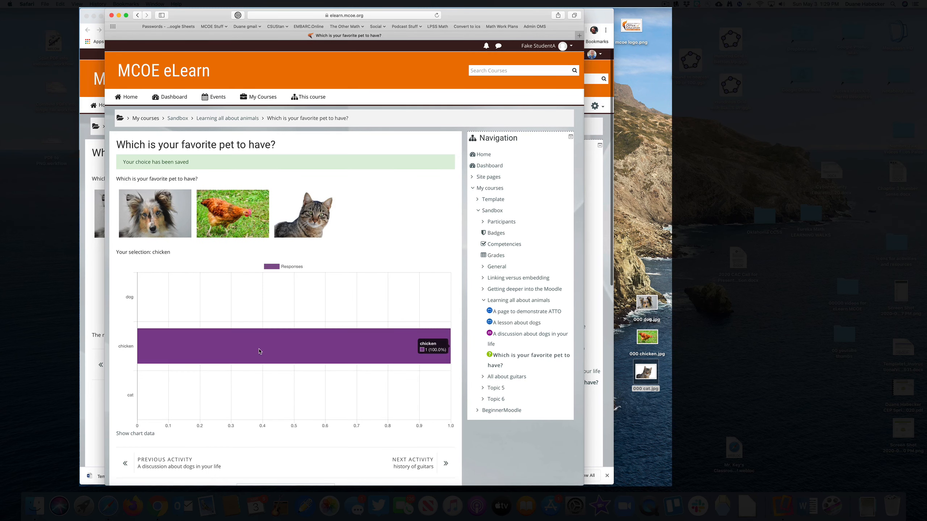
pyautogui.scroll(-2, 184, 329)
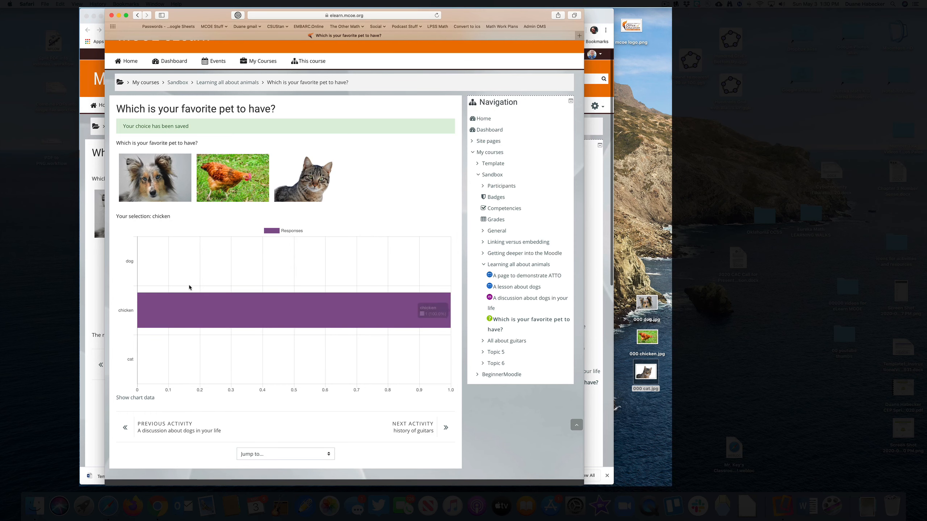
pyautogui.scroll(2, 205, 247)
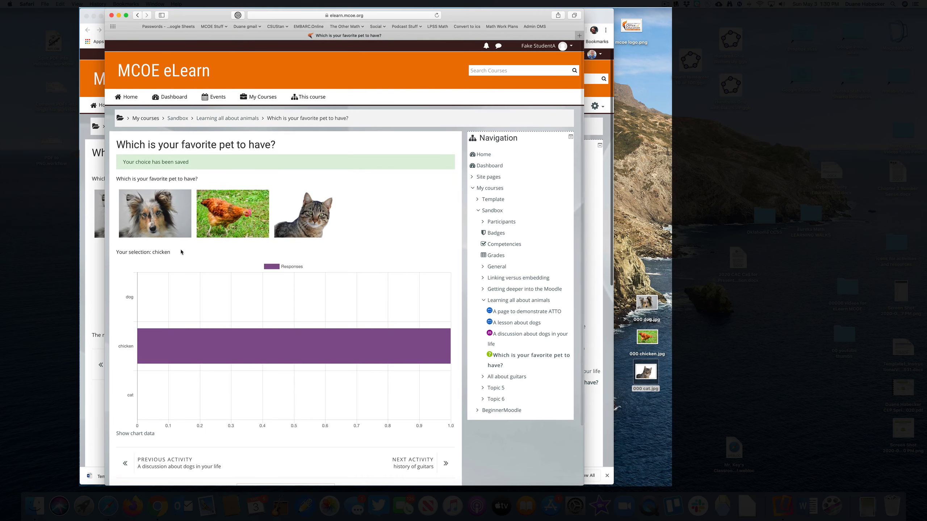
# - Switch back to the teacher account in Chrome, view the favorite pet responses report and return to the activity page
pyautogui.press('super+Tab')
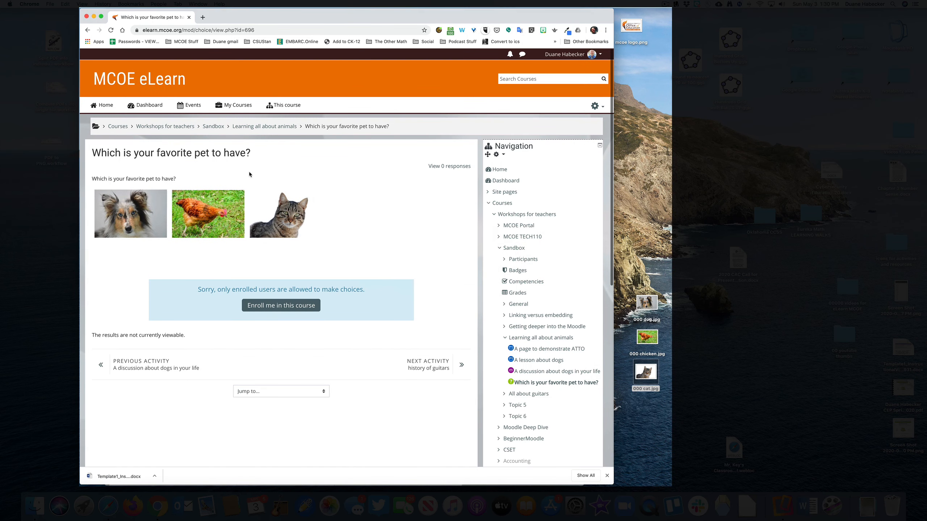
pyautogui.press('super+r')
pyautogui.click(256, 126)
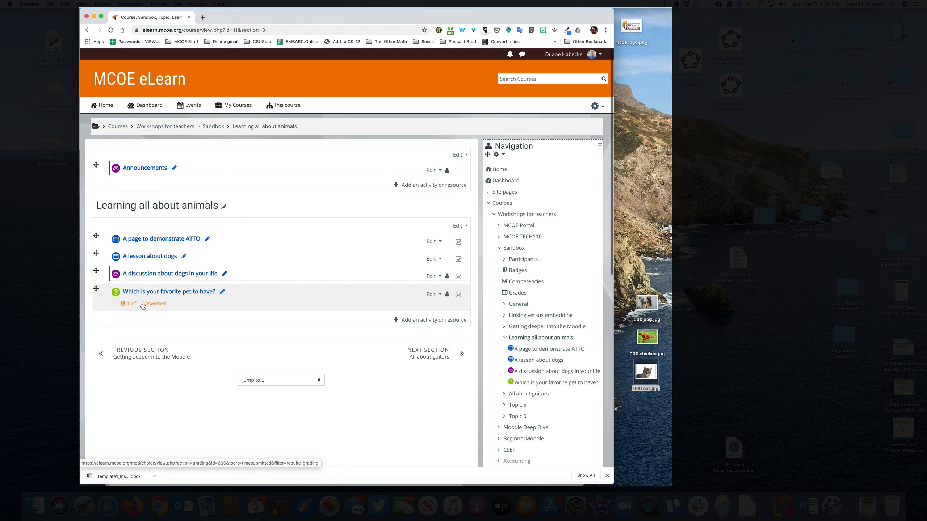
pyautogui.click(122, 304)
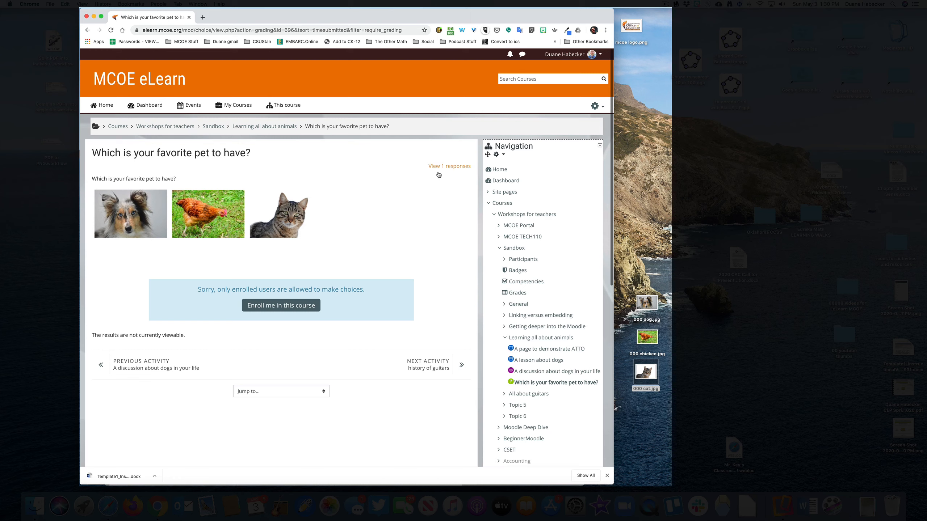
pyautogui.click(455, 168)
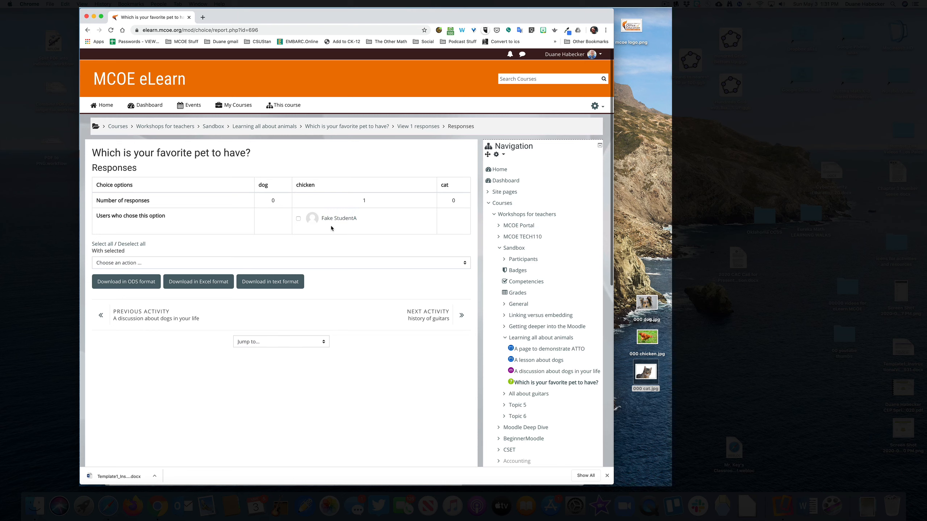
pyautogui.click(339, 128)
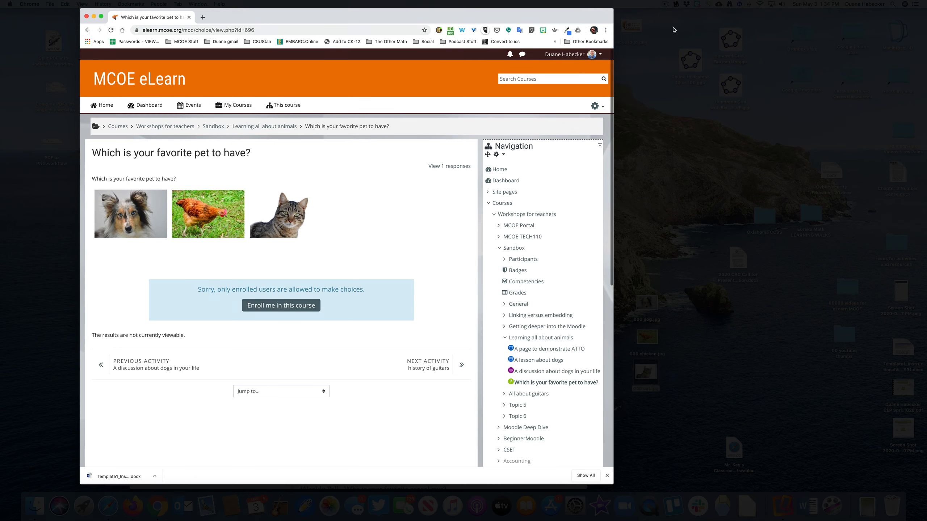
# - Switch to Firefox and look through the list of choice activities in the course's Weekly Poll section
pyautogui.press('super+Tab')
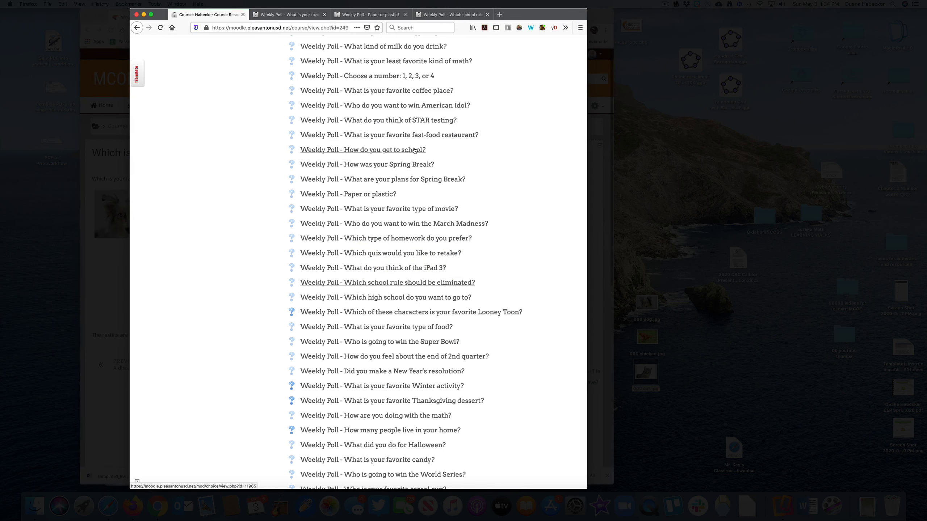
pyautogui.scroll(2, 407, 164)
pyautogui.scroll(10, 408, 164)
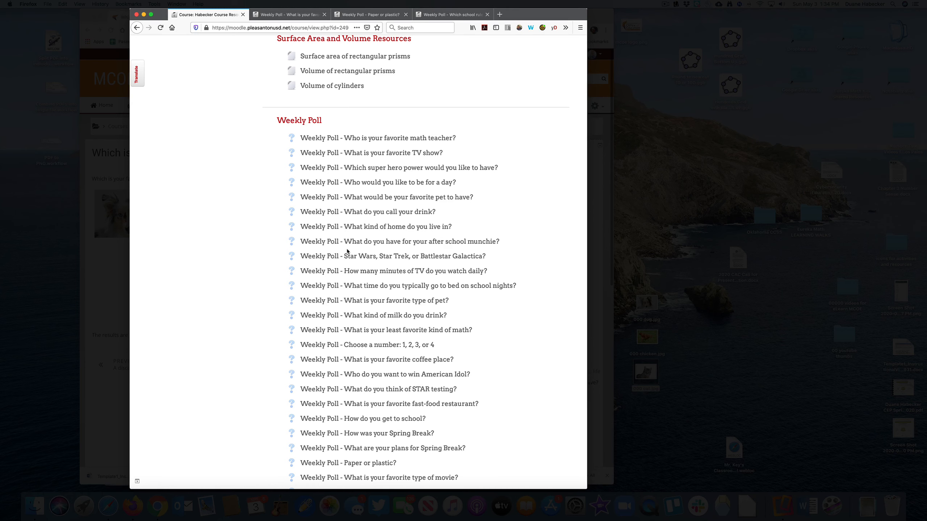
pyautogui.scroll(-3, 346, 251)
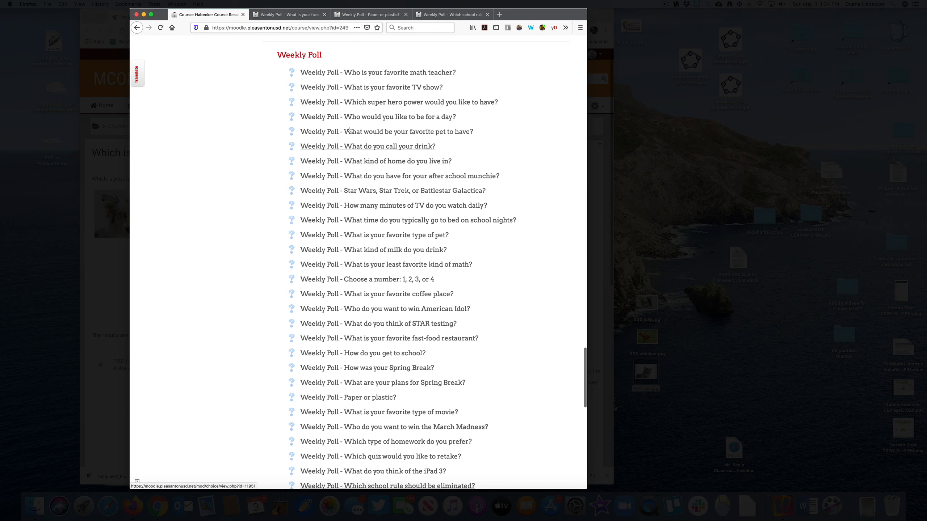
# - Examine the sample polls on favorite TV show, paper or plastic, and which school rule should be eliminated, and return to the course page
pyautogui.click(295, 16)
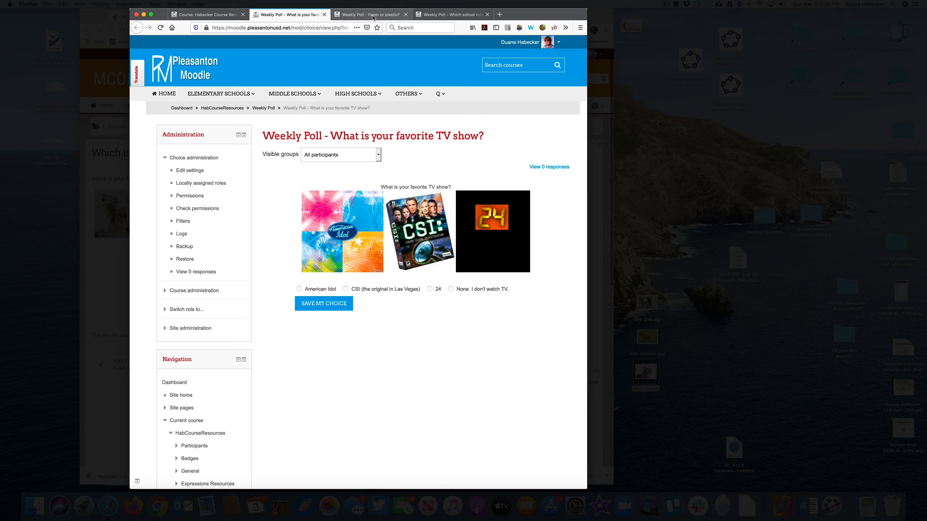
pyautogui.click(387, 15)
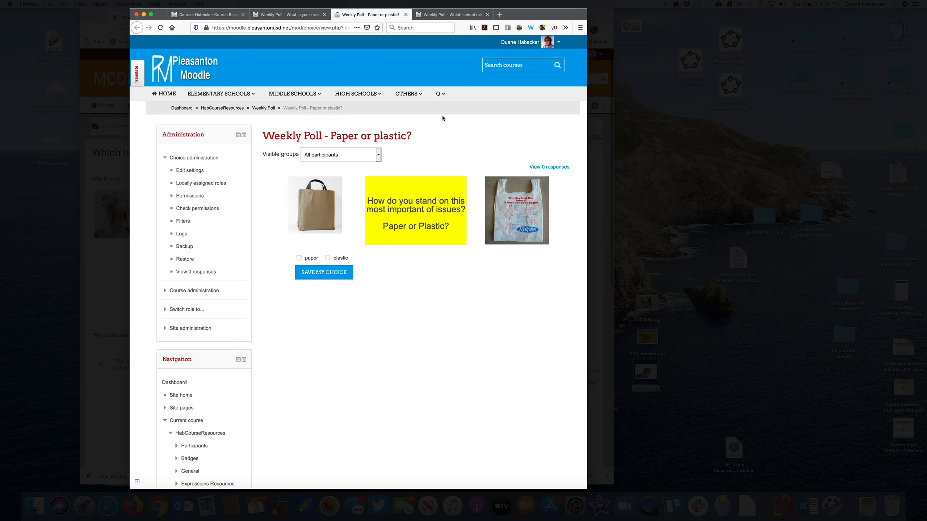
pyautogui.click(449, 15)
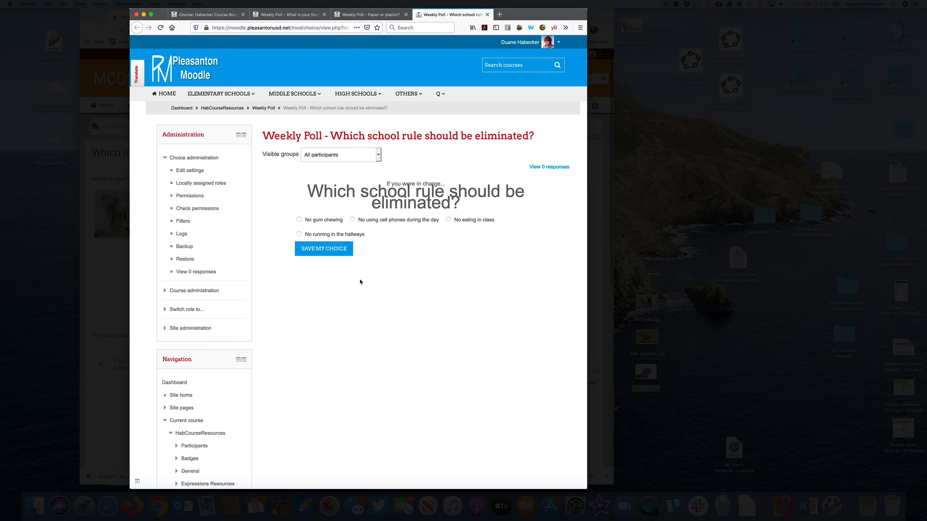
pyautogui.moveTo(307, 190); pyautogui.dragTo(469, 204)
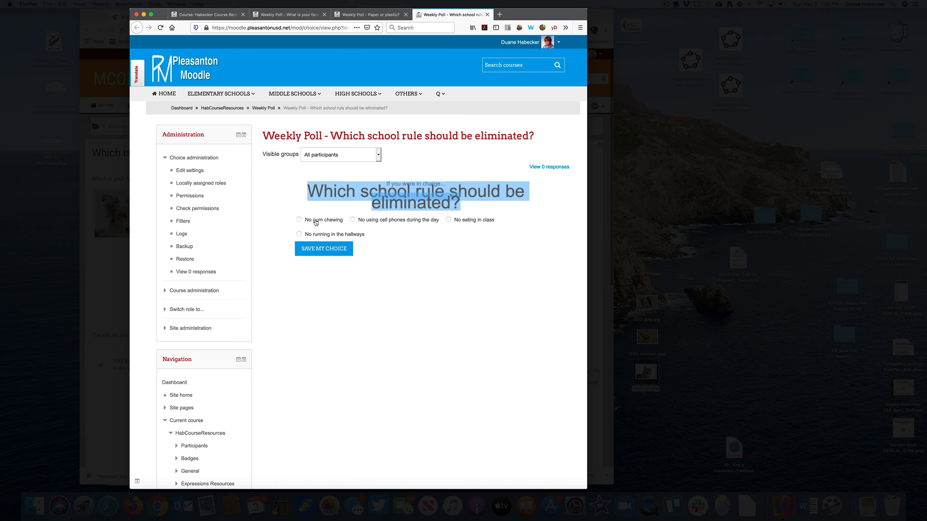
pyautogui.moveTo(313, 219); pyautogui.dragTo(393, 246)
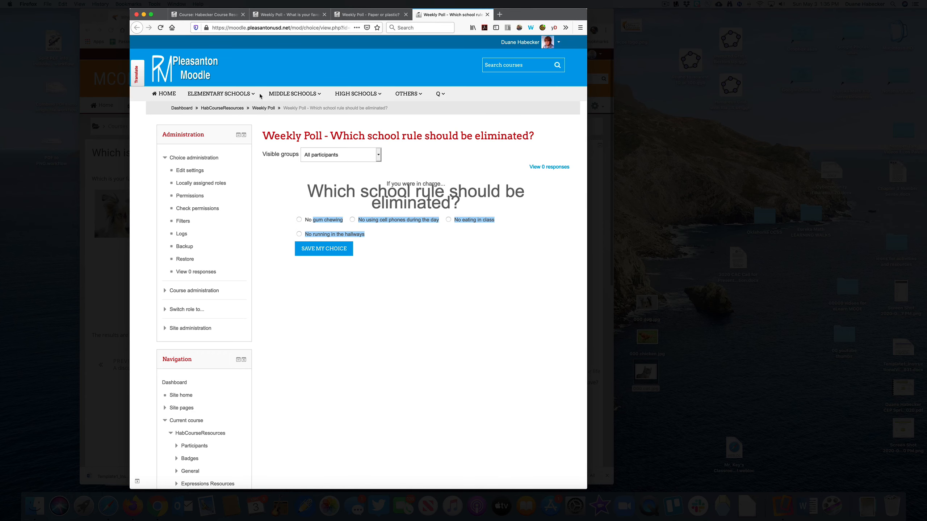
pyautogui.click(201, 16)
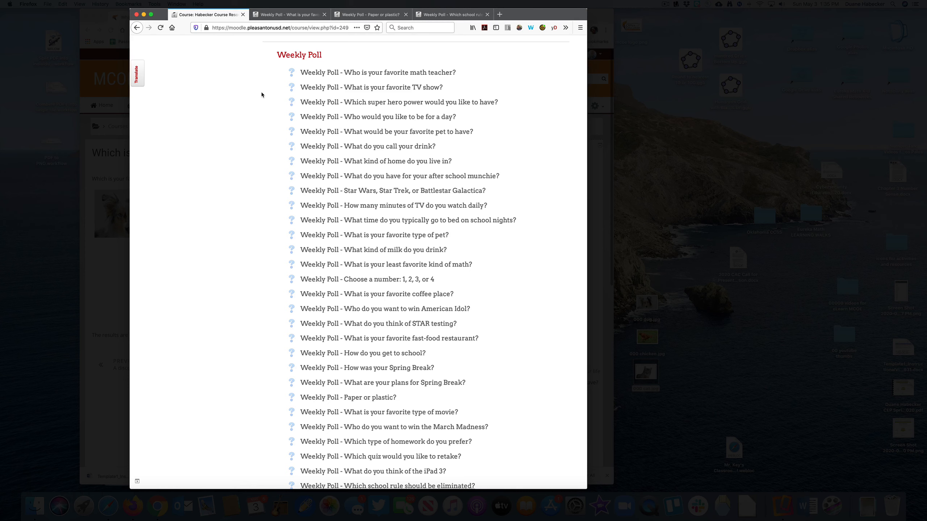